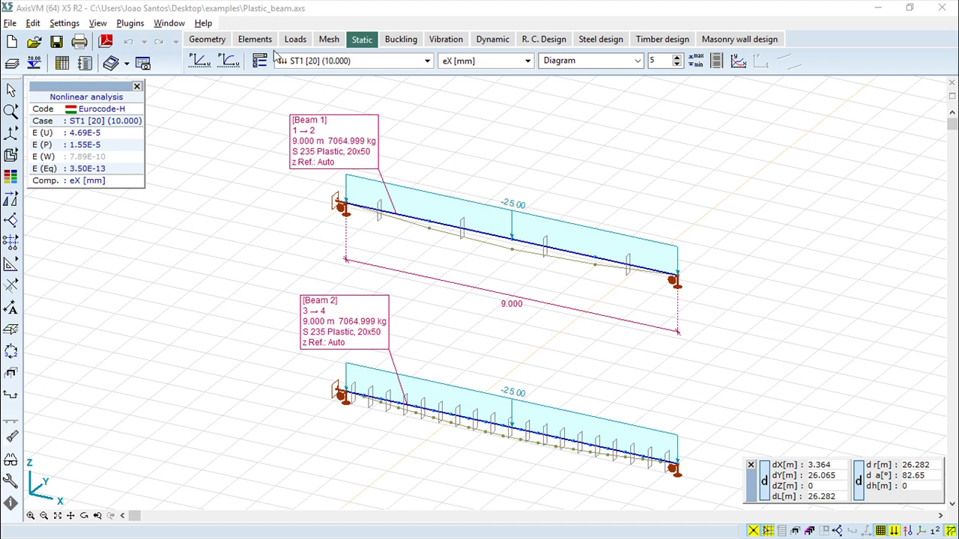
Step: Open the Report Maker and look through the library of report templates
click(85, 64)
click(85, 65)
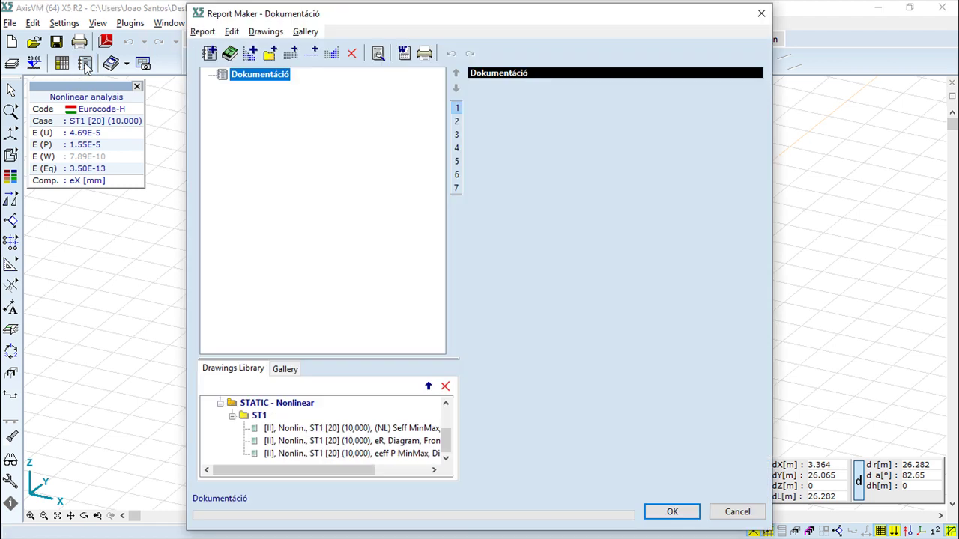
drag(497, 17, 530, 16)
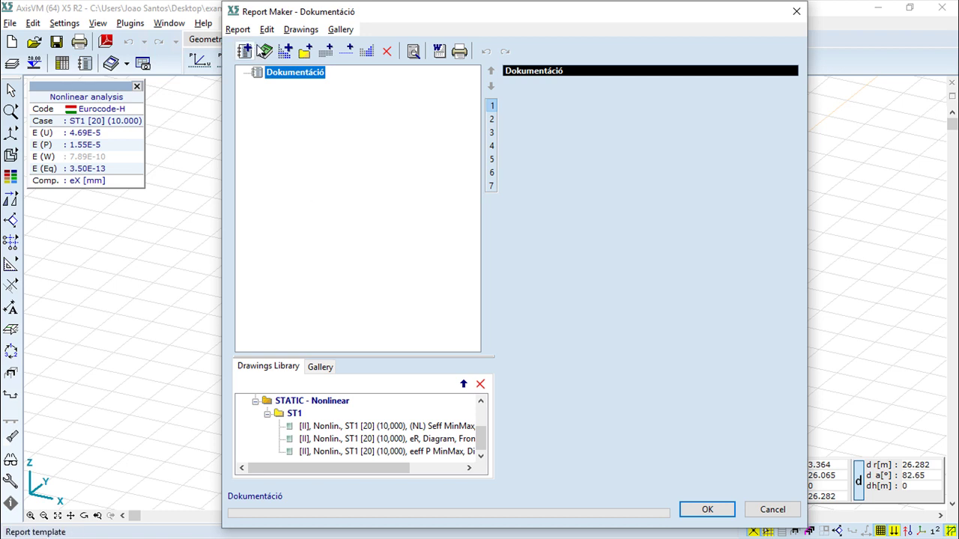
click(265, 53)
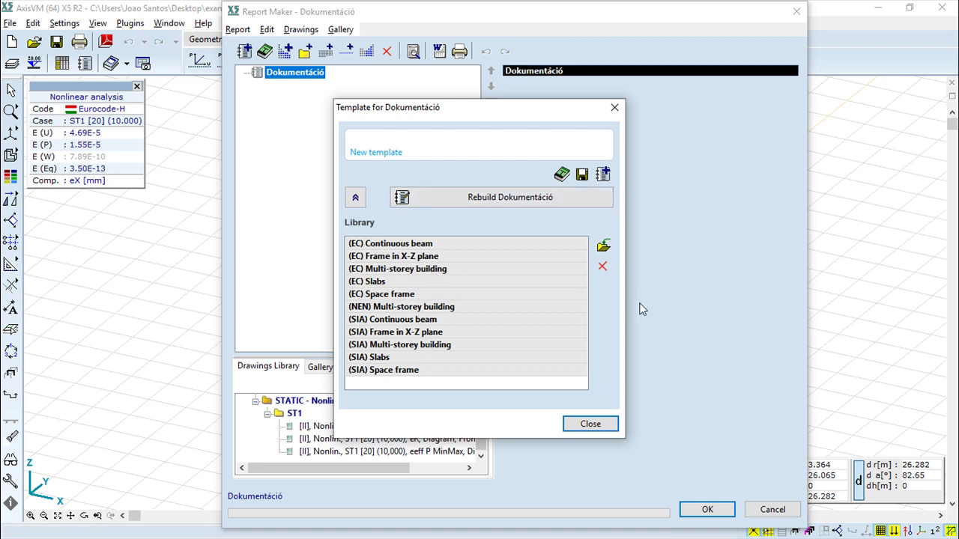
click(589, 425)
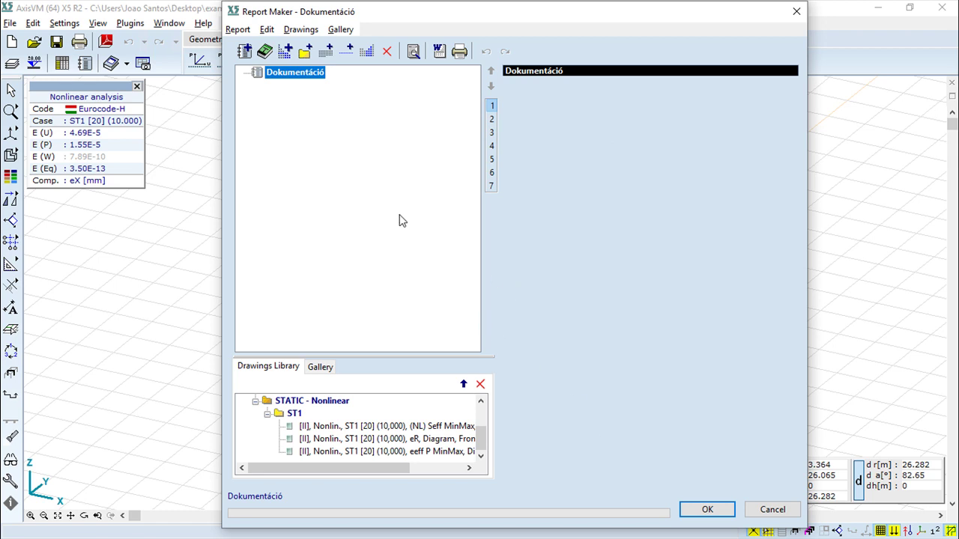
Step: Create a new report named aaa
click(245, 52)
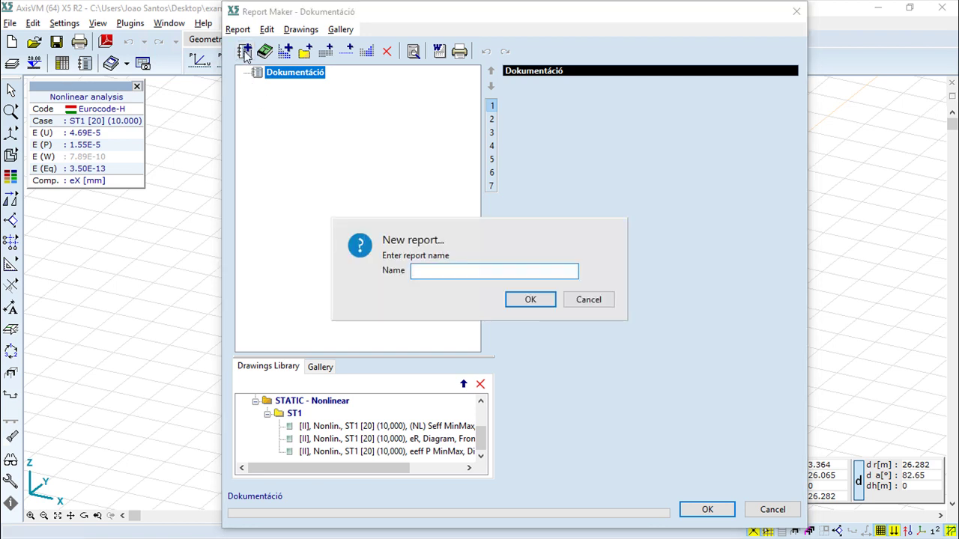
text(aaa)
click(536, 301)
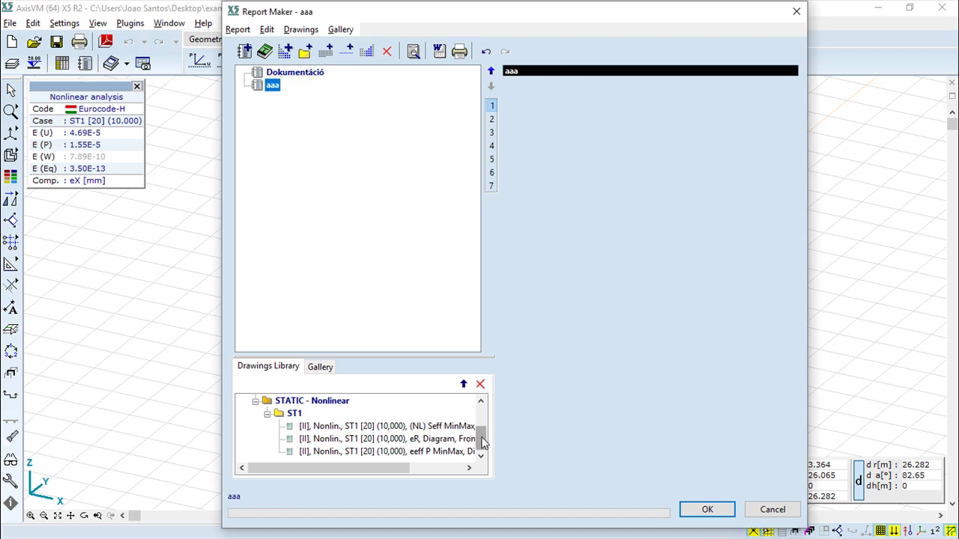
Step: Delete the whole Drawings folder from the Drawings Library and accept the Report Maker changes
drag(483, 442, 484, 421)
click(288, 402)
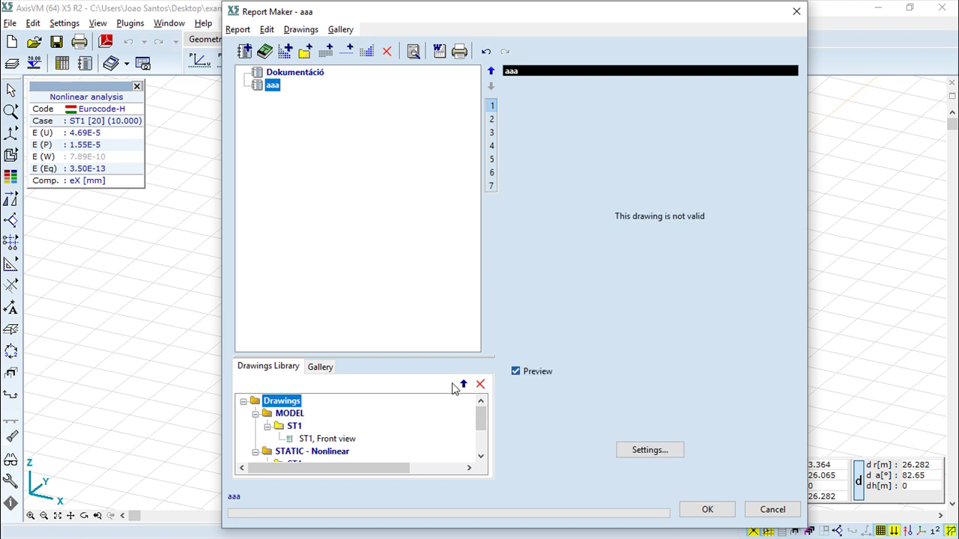
click(480, 384)
click(529, 292)
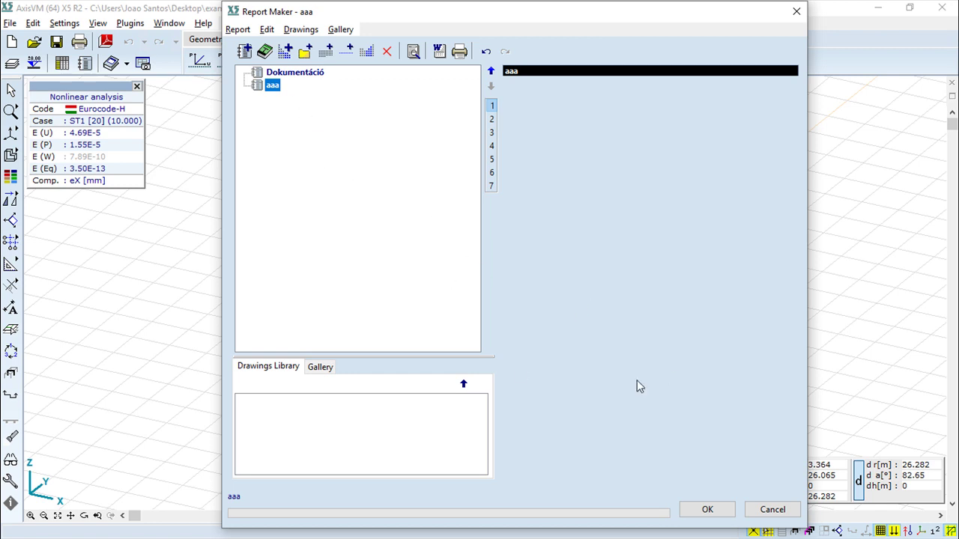
click(708, 510)
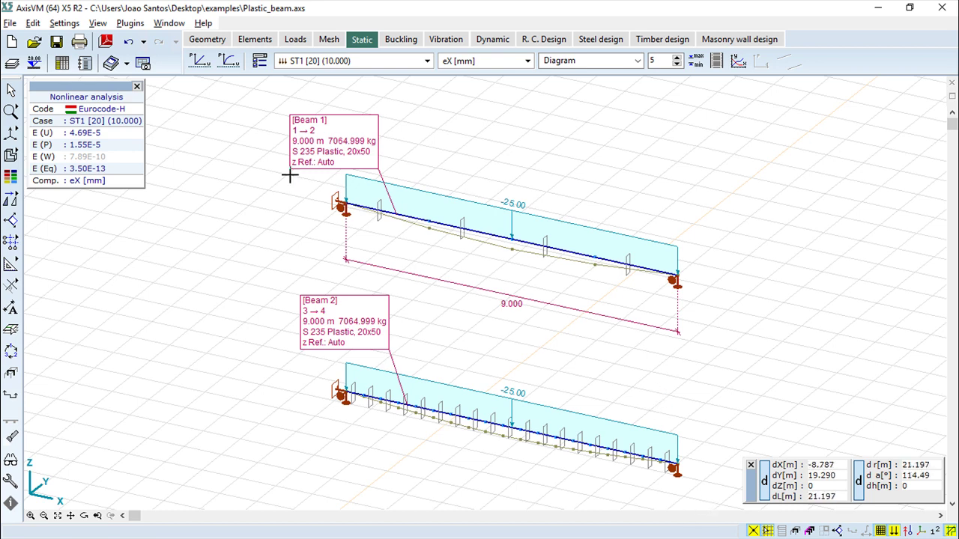
Step: Add the Materials table from the model data in the Table Browser to the current report
click(63, 66)
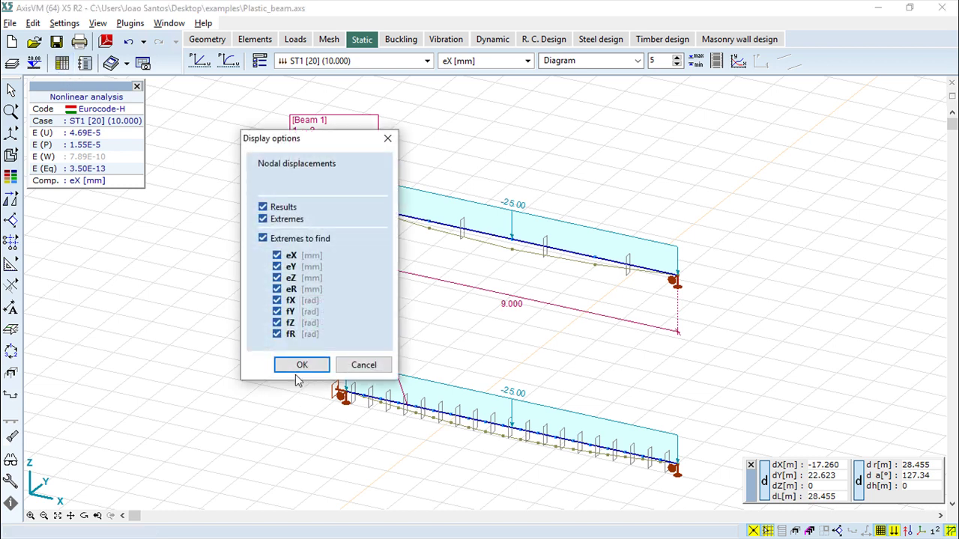
click(302, 364)
drag(229, 192, 228, 82)
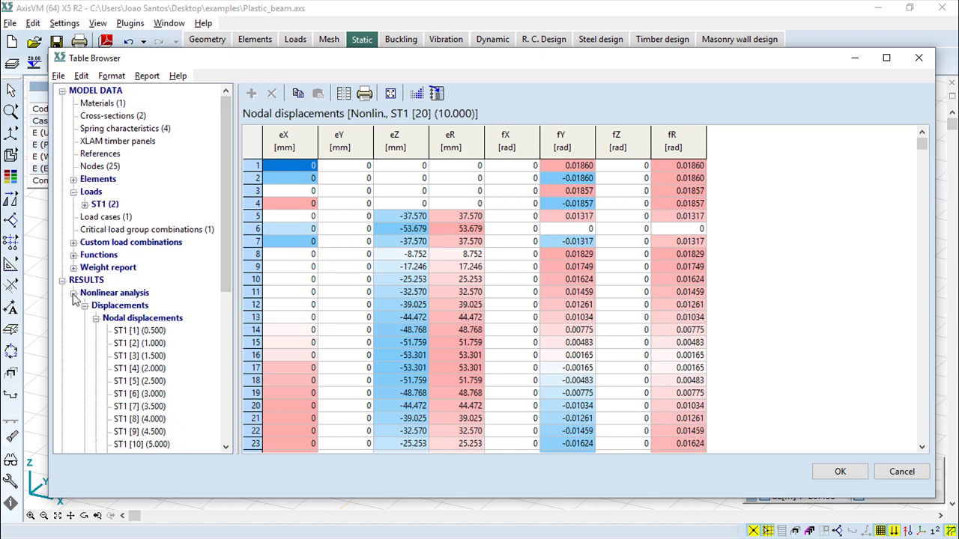
click(72, 293)
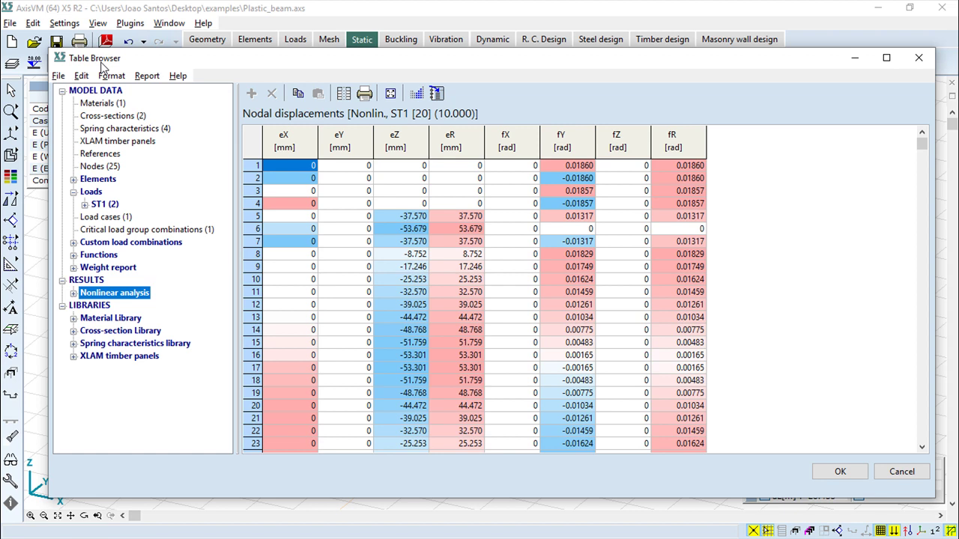
click(102, 105)
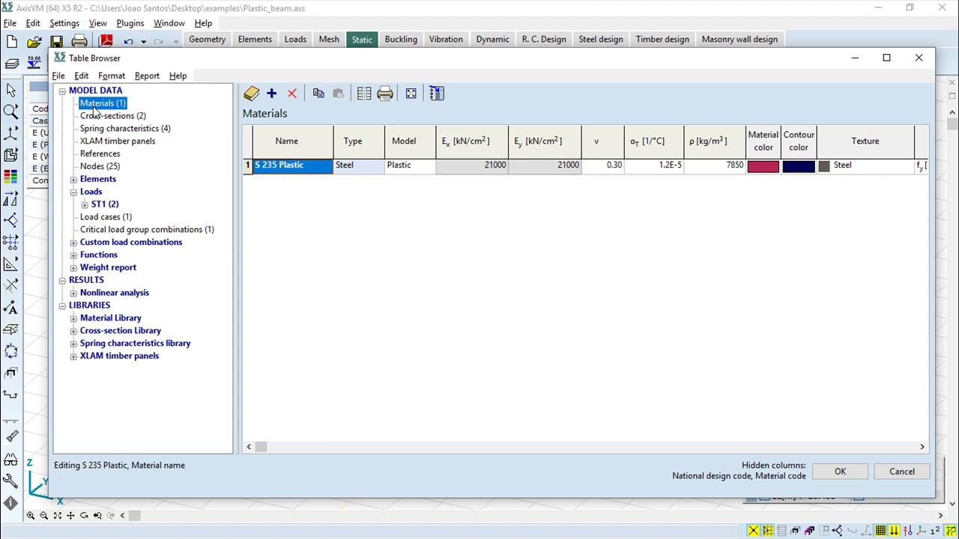
click(436, 94)
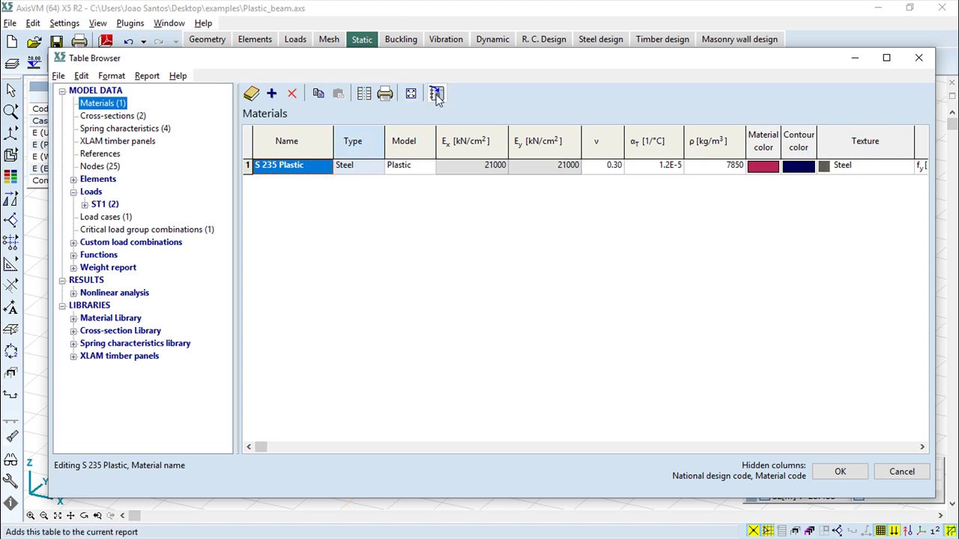
Step: Add the Cross-sections table and the Beams table to the current report
click(105, 116)
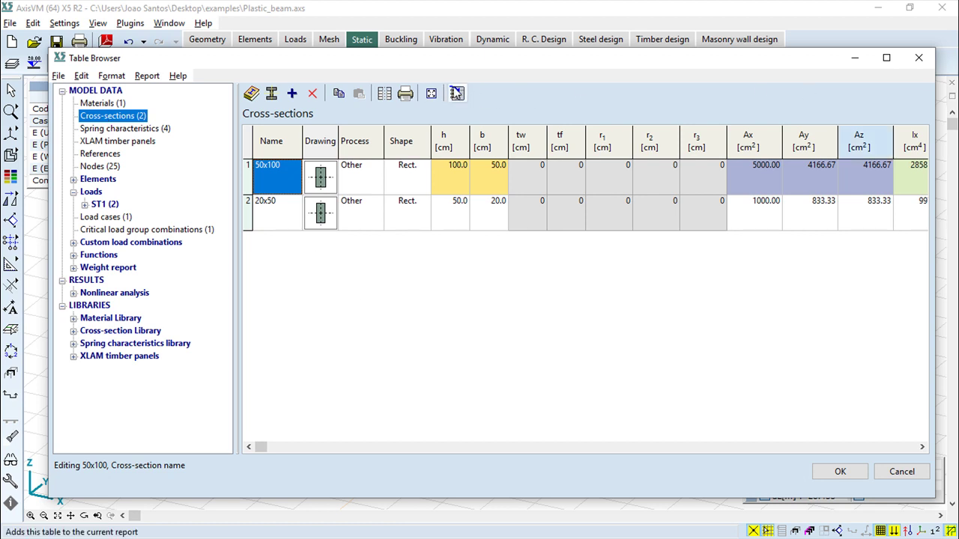
click(73, 180)
click(109, 192)
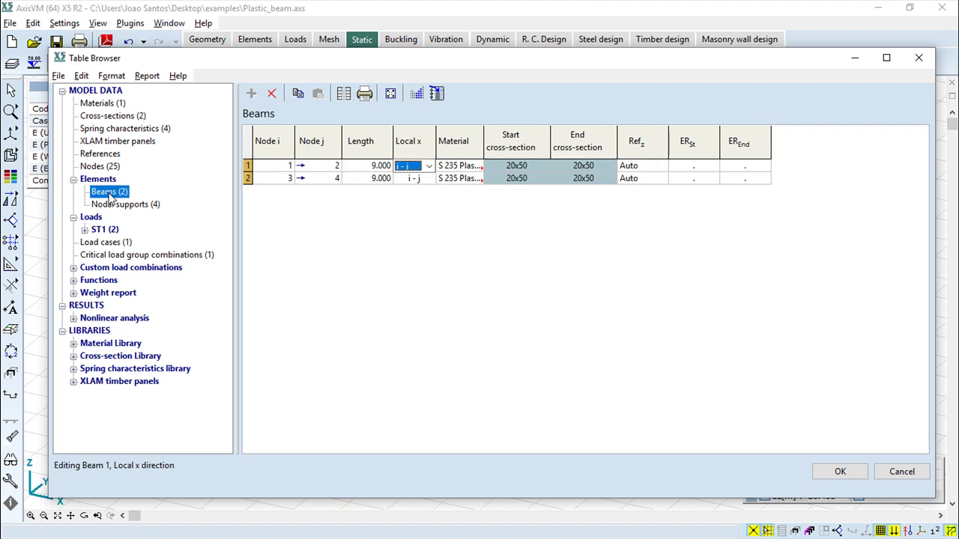
click(439, 95)
Step: Add the distributed beam loads table of load case ST1 to the report and close the Table Browser
click(88, 243)
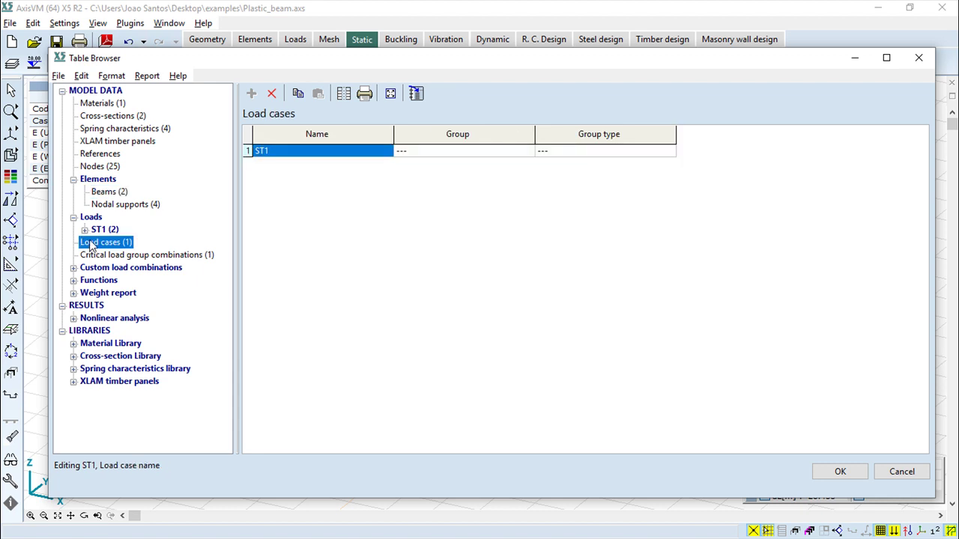
click(84, 230)
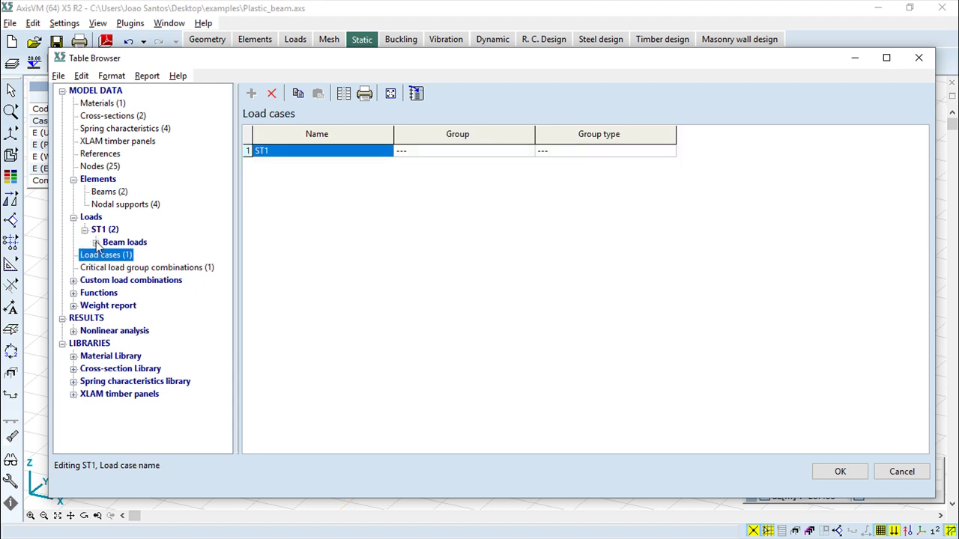
click(96, 242)
click(154, 256)
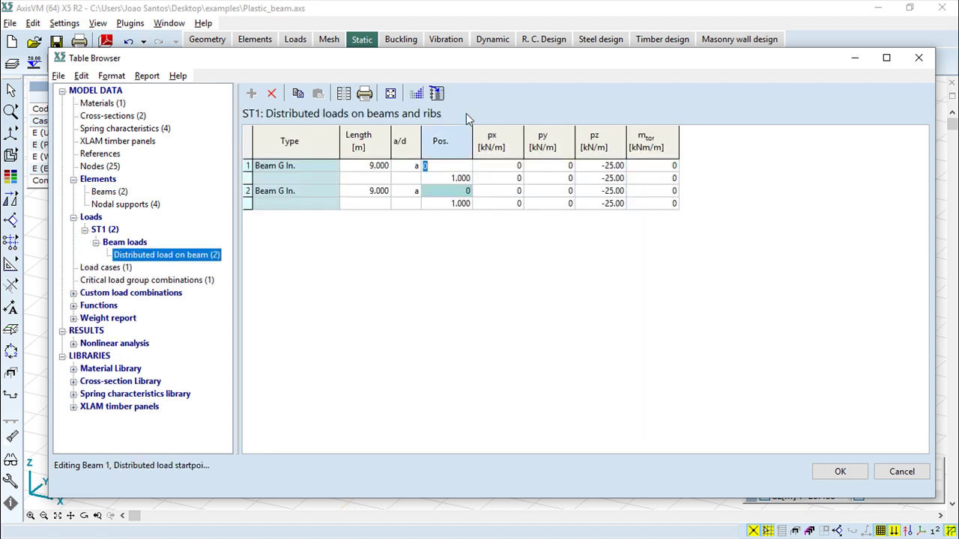
click(437, 93)
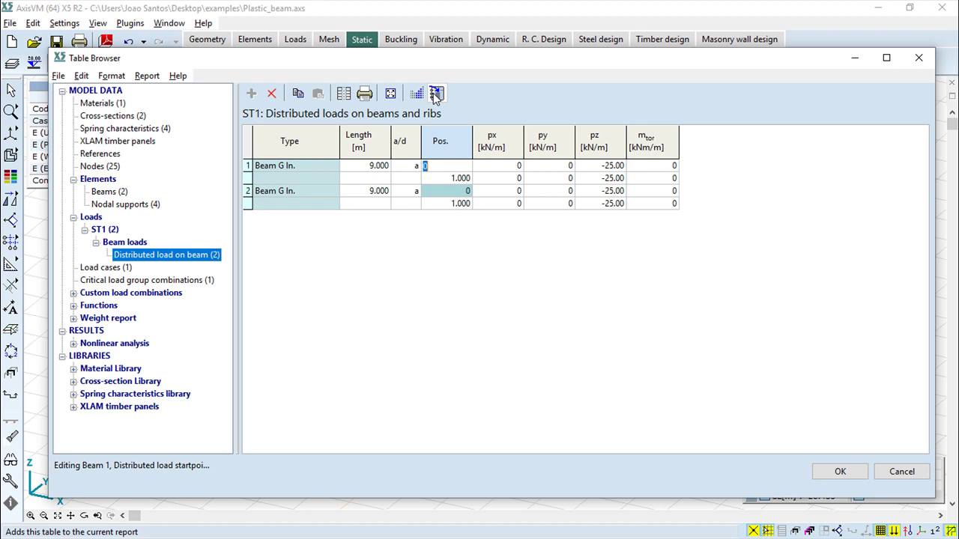
click(840, 473)
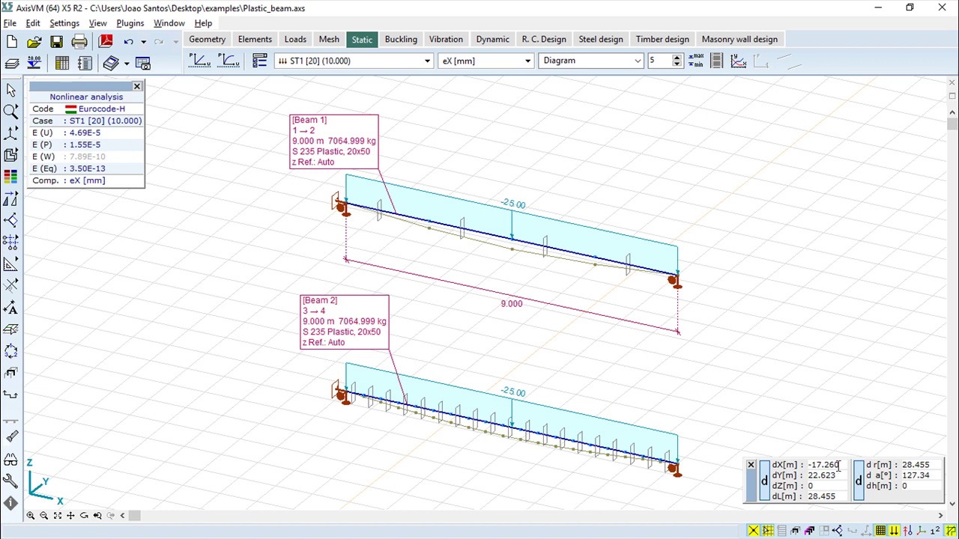
Step: Save the current view of the two loaded beams to the Drawings Library under the name a
middle_drag(617, 371, 594, 365)
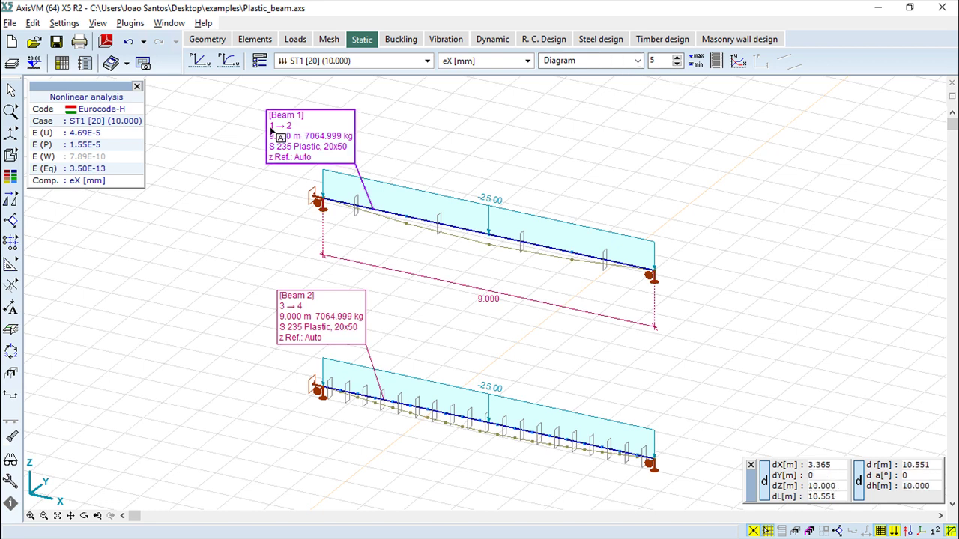
click(143, 66)
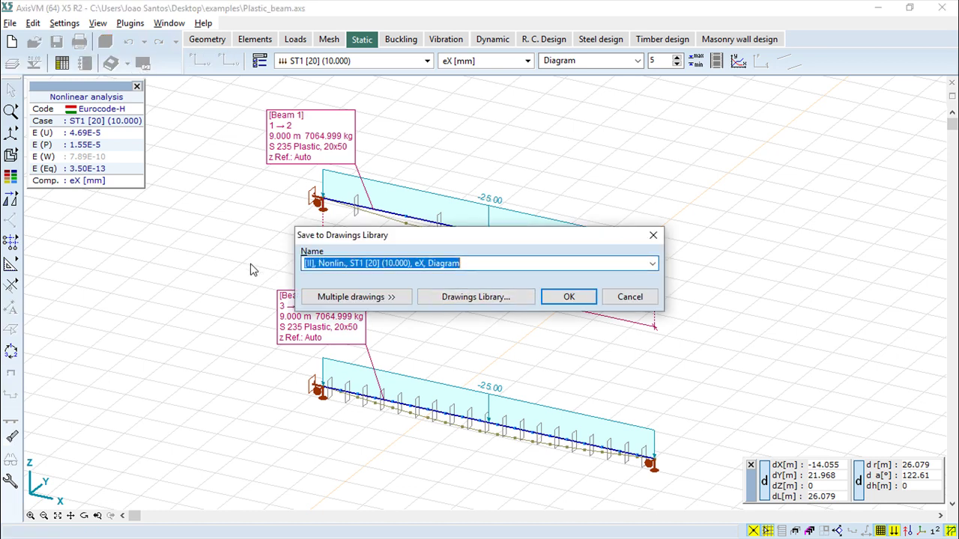
text(a)
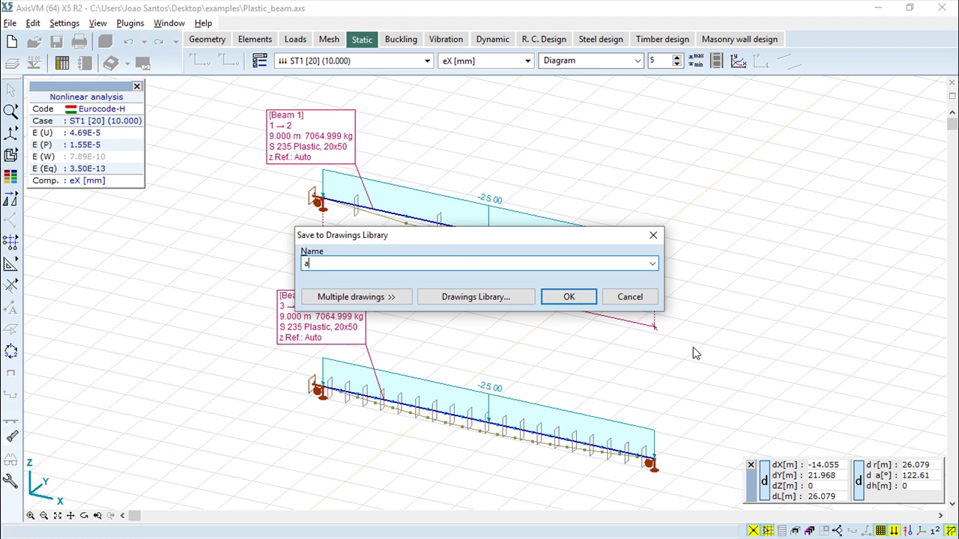
click(568, 298)
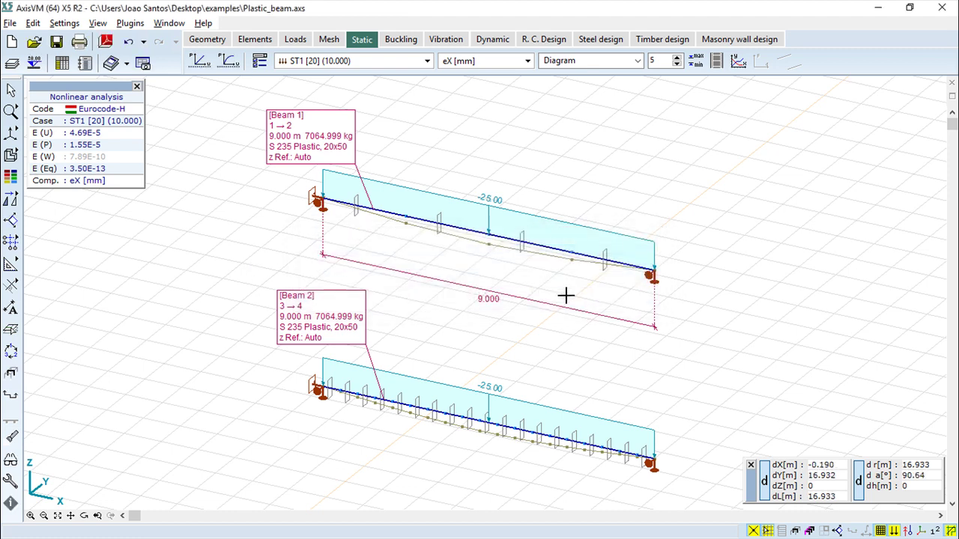
Step: Switch the model to rendered display and save this view to the Drawings Library as B
mouse_move(11, 157)
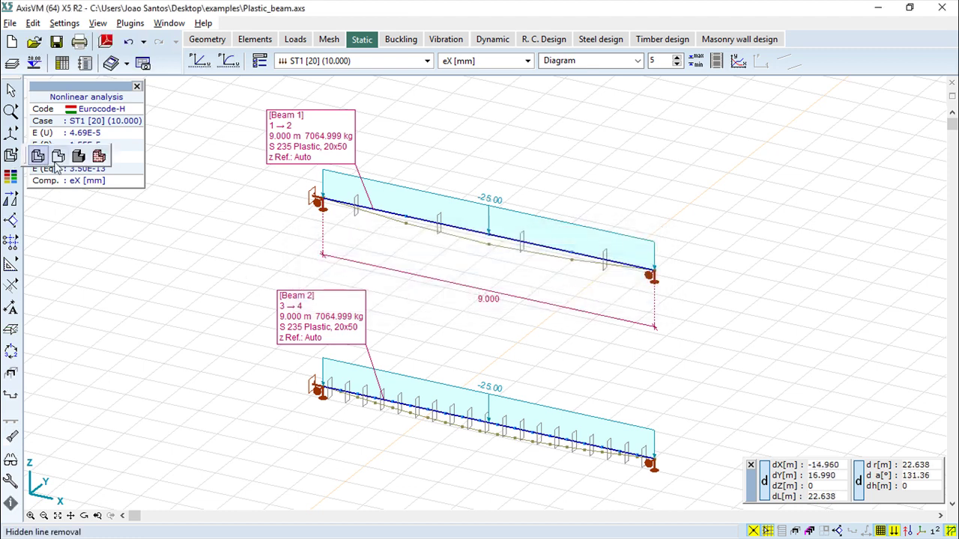
click(78, 155)
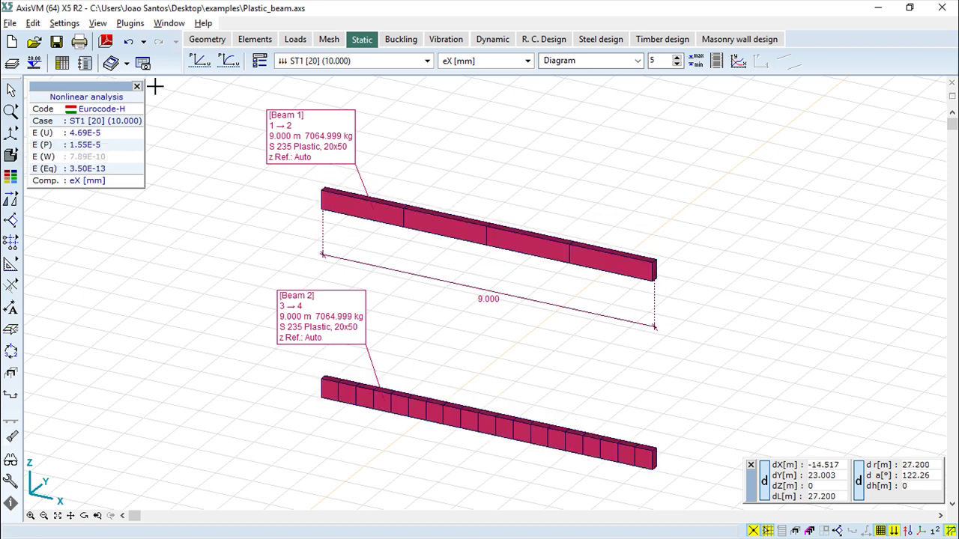
click(143, 62)
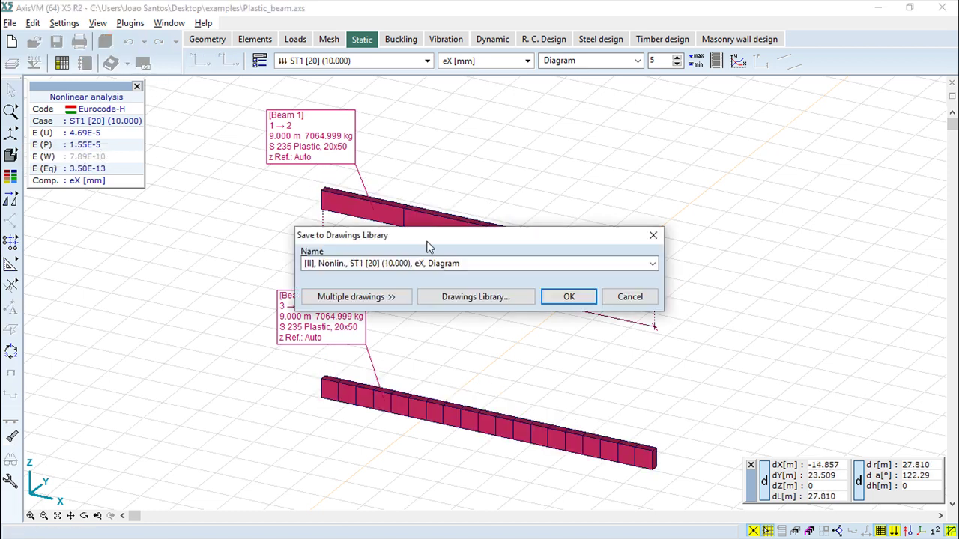
click(467, 262)
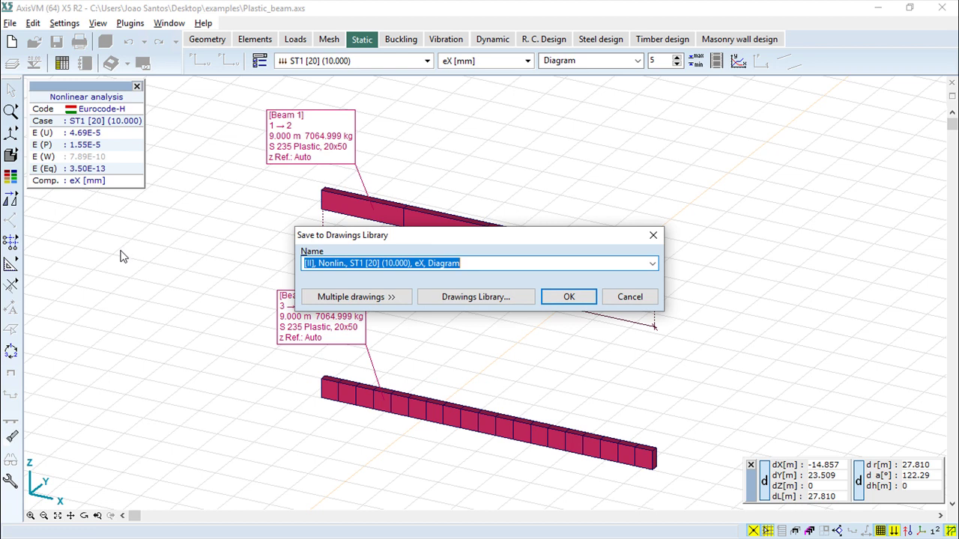
text(B)
click(569, 297)
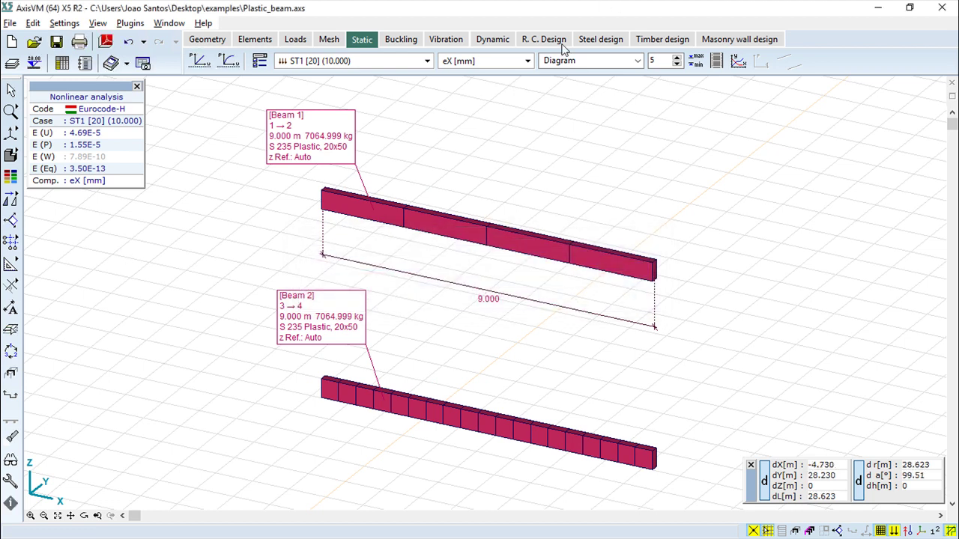
Step: Show the eX displacement results as Isolines and return the model to wireframe display
click(527, 60)
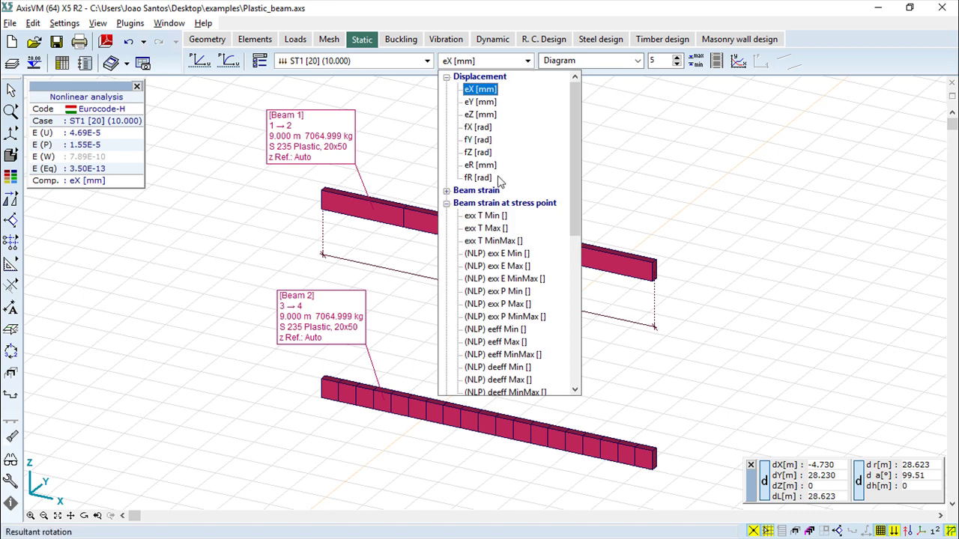
click(638, 61)
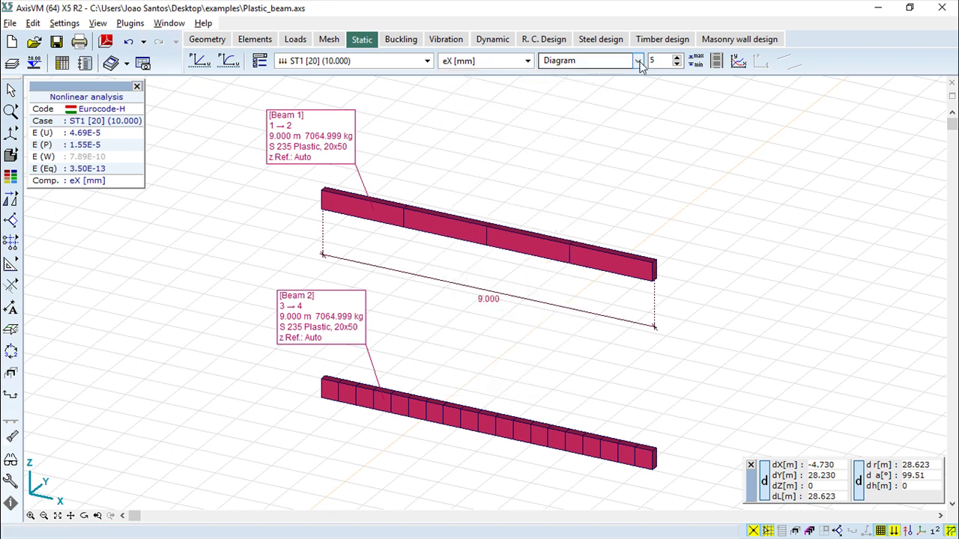
click(639, 63)
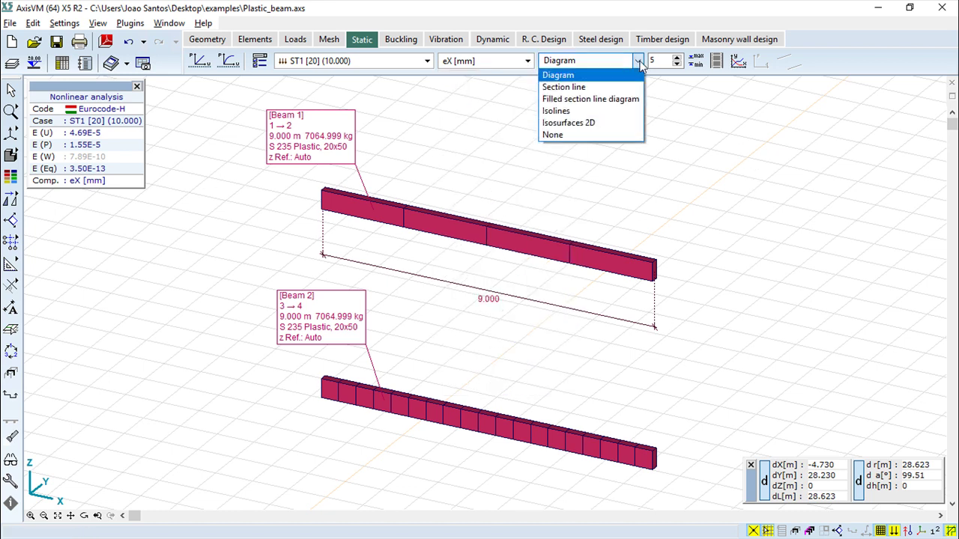
click(568, 111)
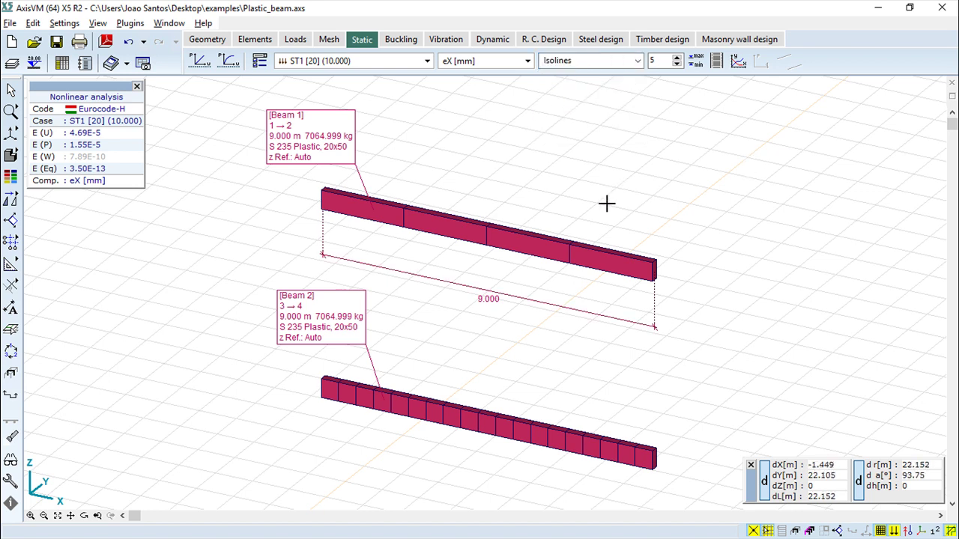
click(38, 155)
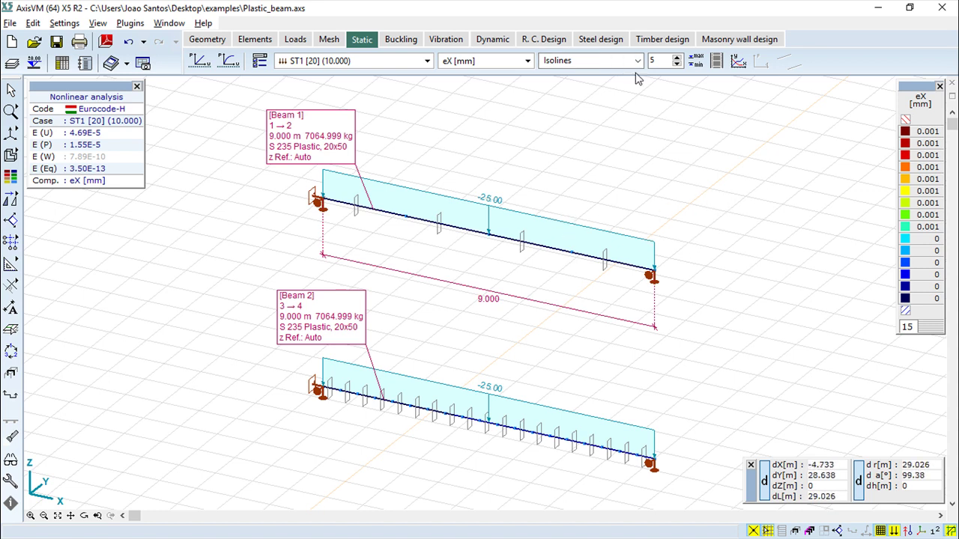
click(737, 63)
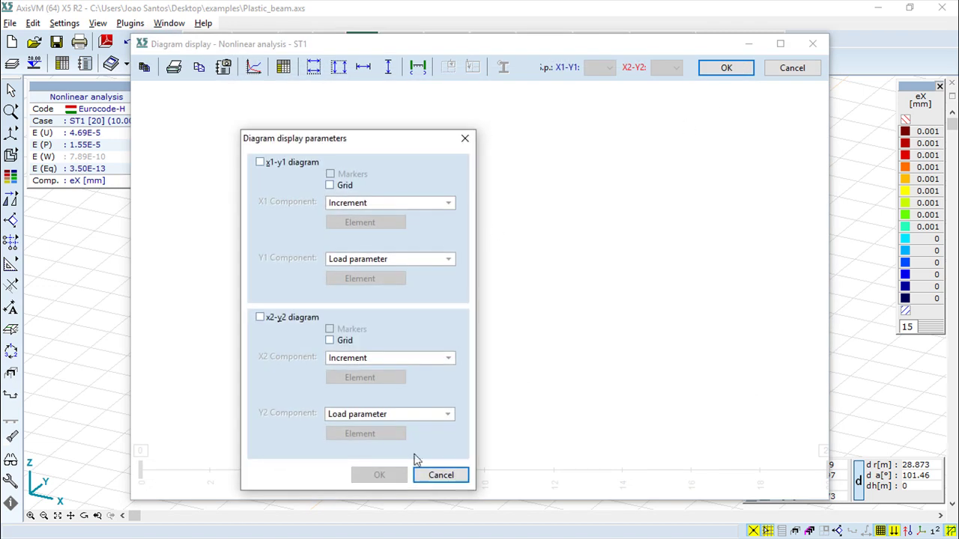
click(439, 475)
click(791, 68)
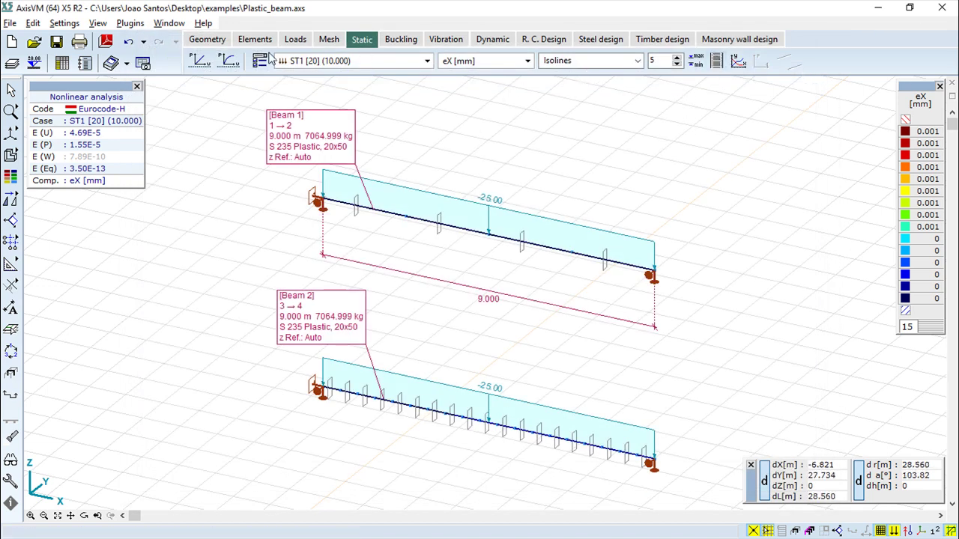
Step: Set the result case to ST1 [9] (4.500) and open the cross-section internal forces of Beam 1 from R. C. Design
click(421, 61)
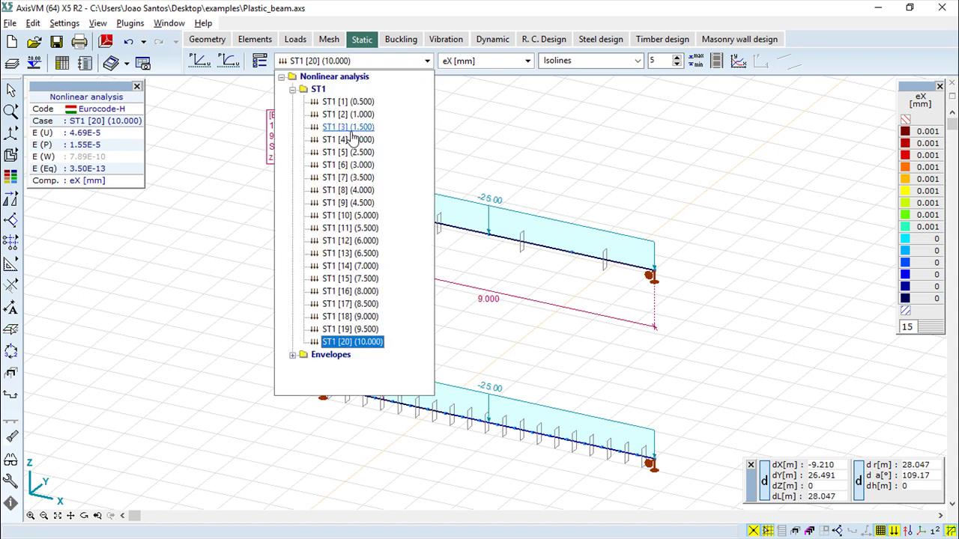
click(343, 202)
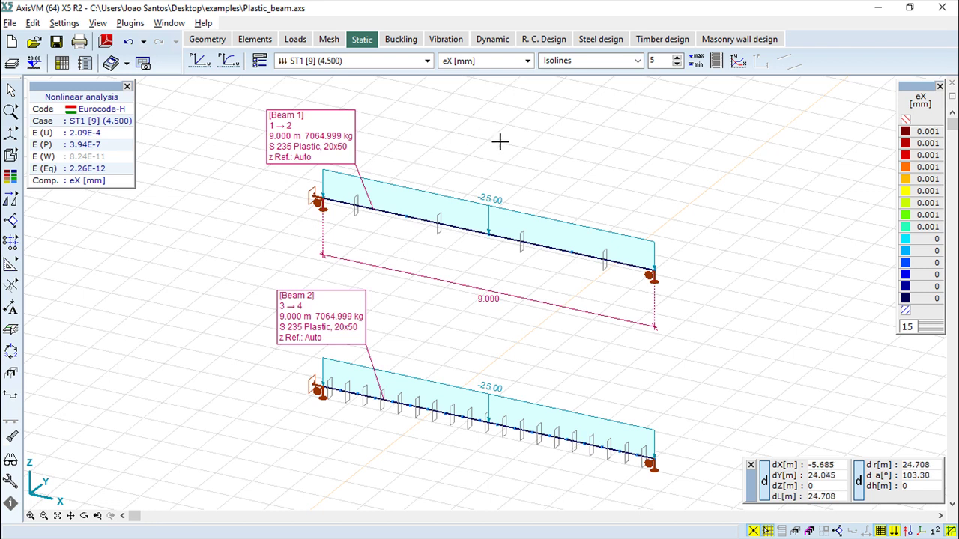
click(542, 41)
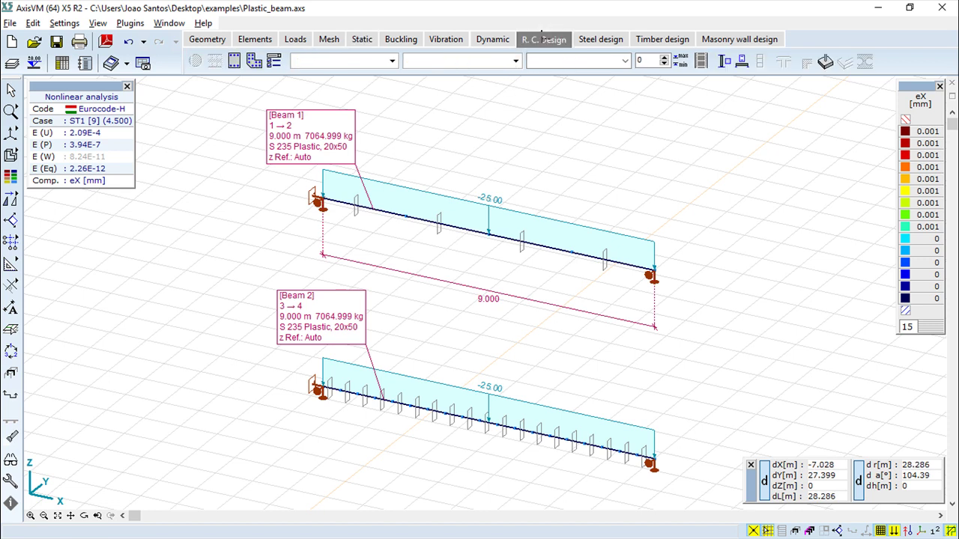
click(460, 231)
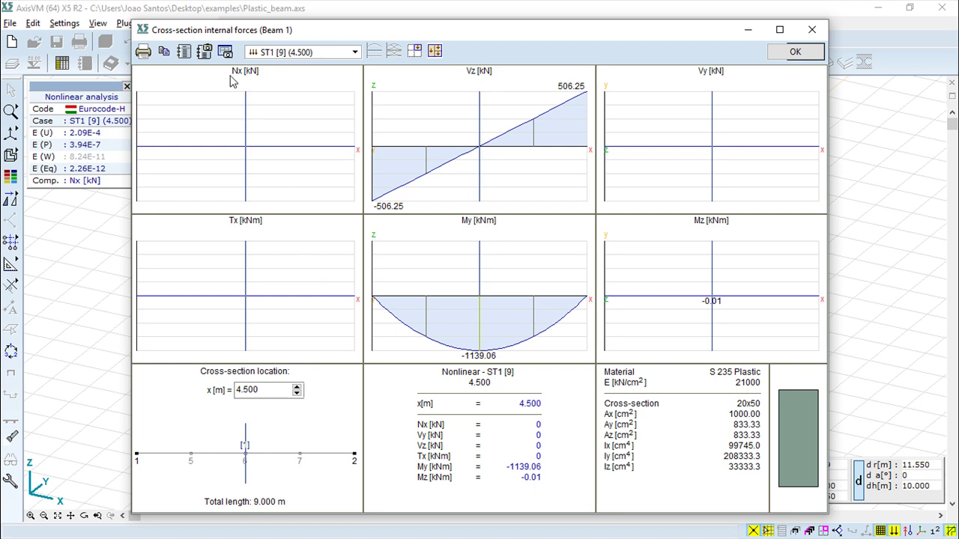
Step: Save the Beam 1 internal force diagrams to the Drawings Library under the name d and close the diagram window
click(225, 52)
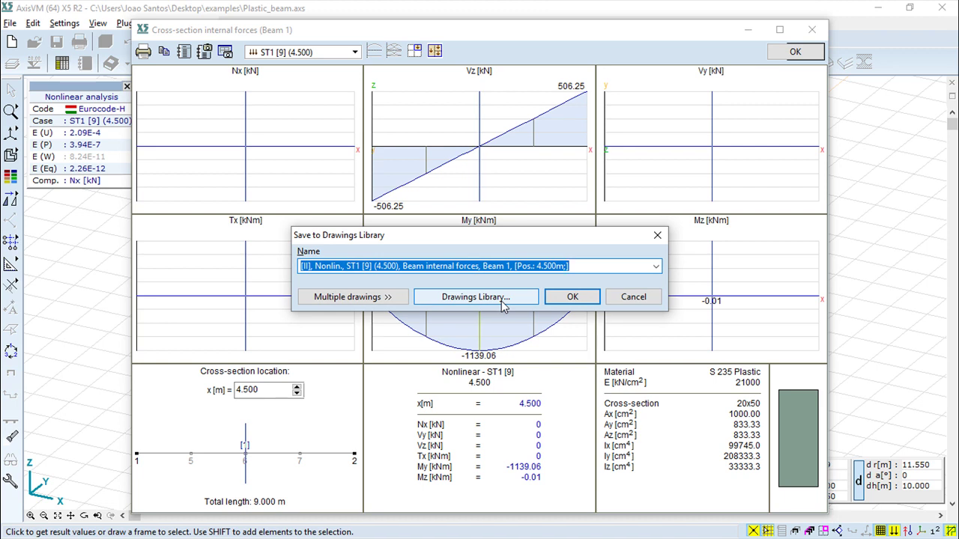
click(655, 270)
click(657, 270)
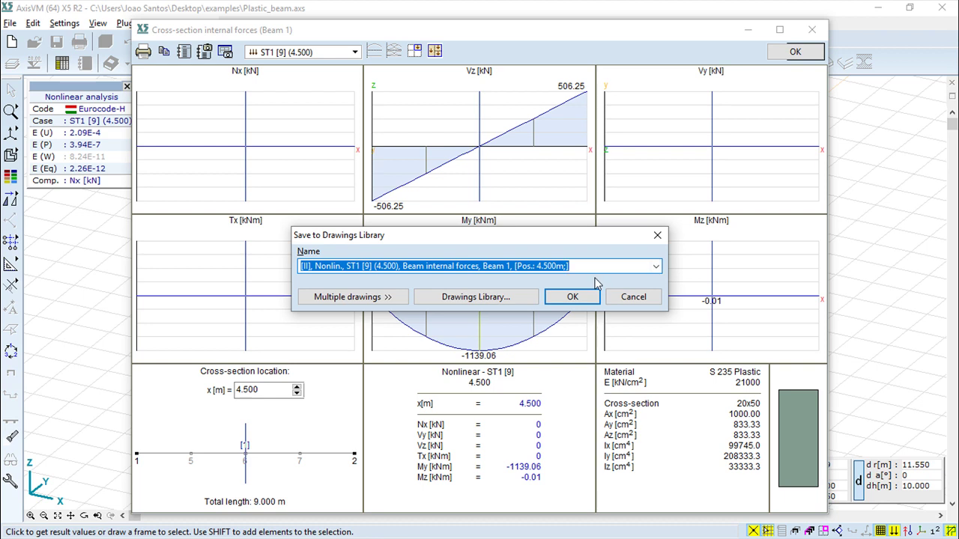
text(d)
click(583, 297)
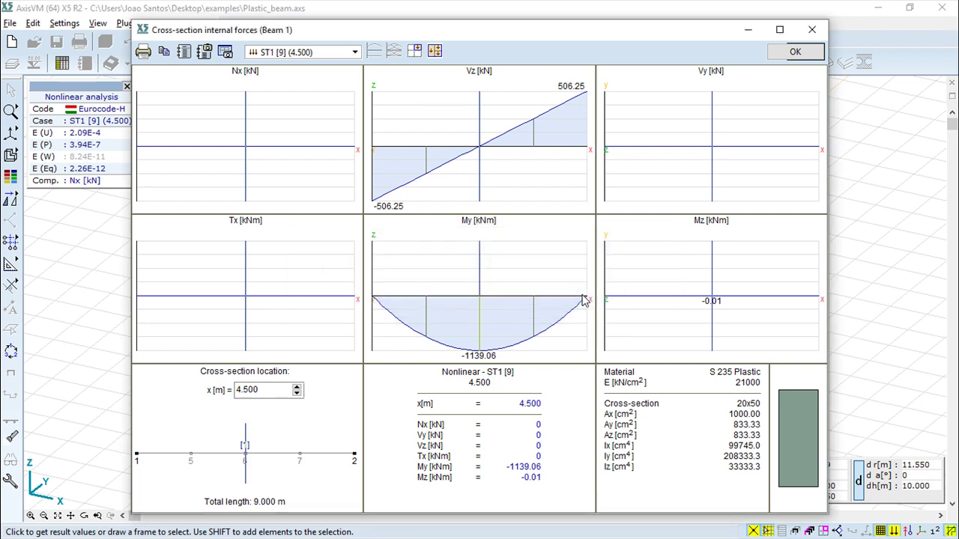
click(795, 51)
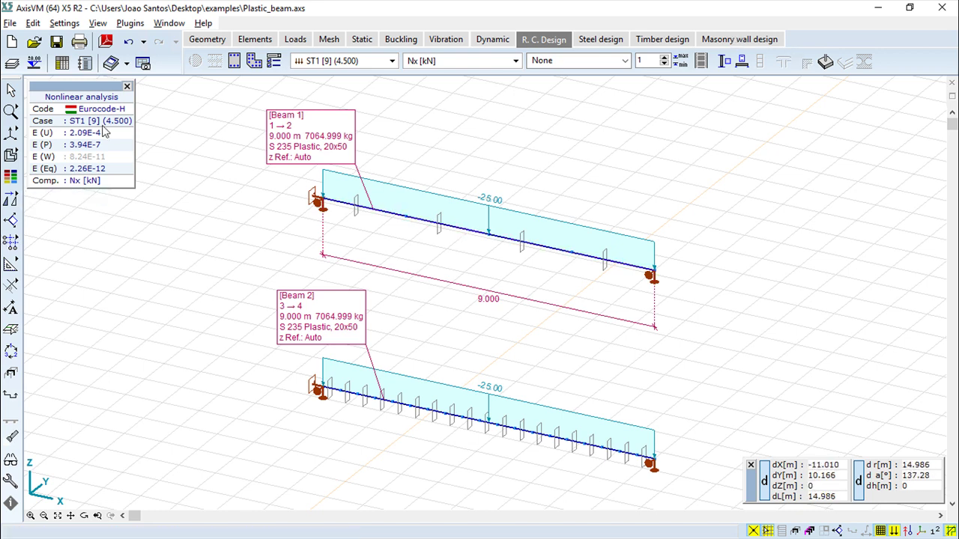
Step: Open the Report Maker and give the Materials table of report aaa the comment sfdgfdgdfgdfgs
click(85, 64)
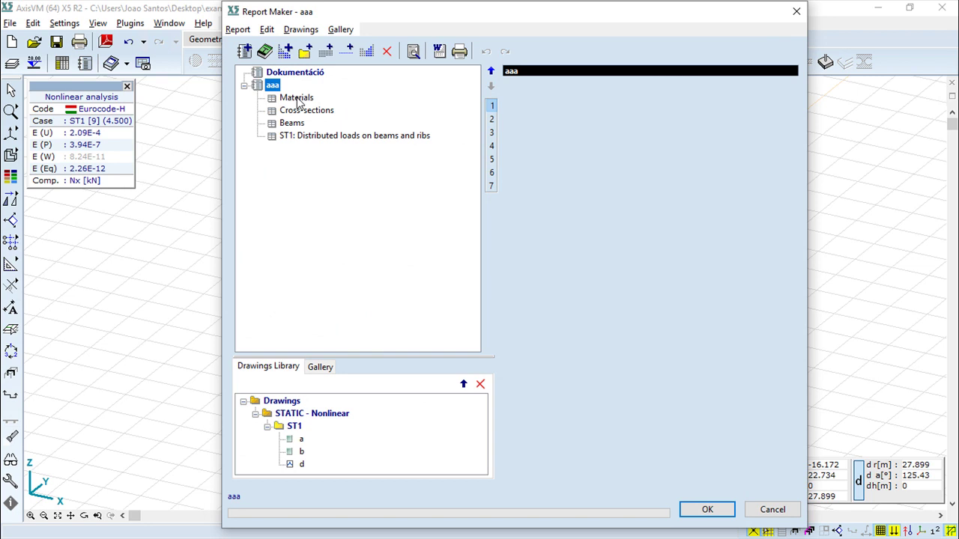
click(297, 99)
click(301, 110)
click(300, 124)
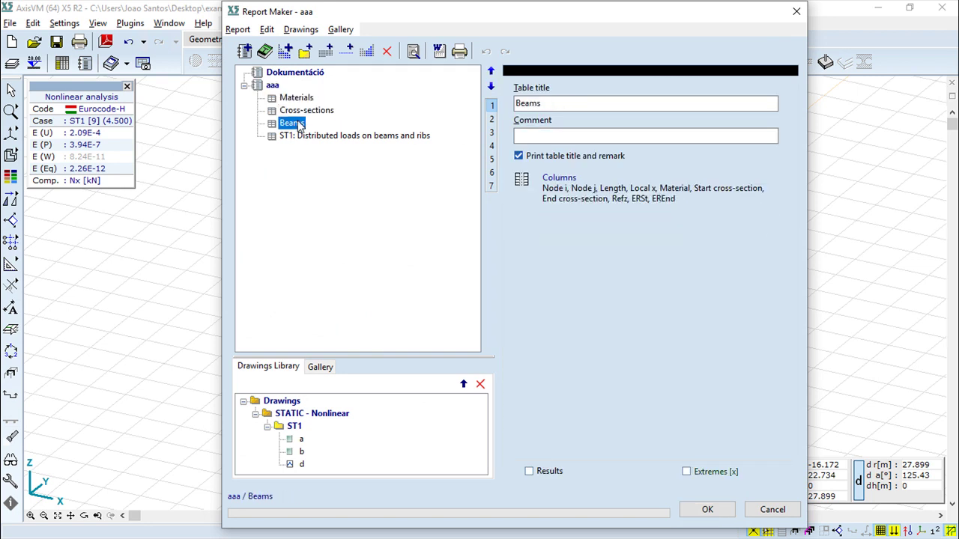
click(299, 135)
click(297, 111)
click(294, 98)
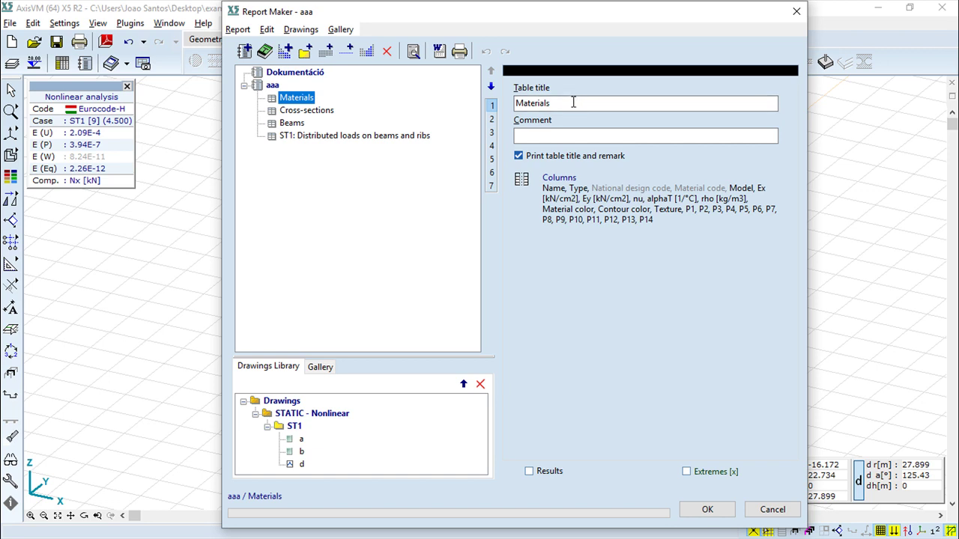
click(560, 136)
text(sfdgfdgdfgdfgs)
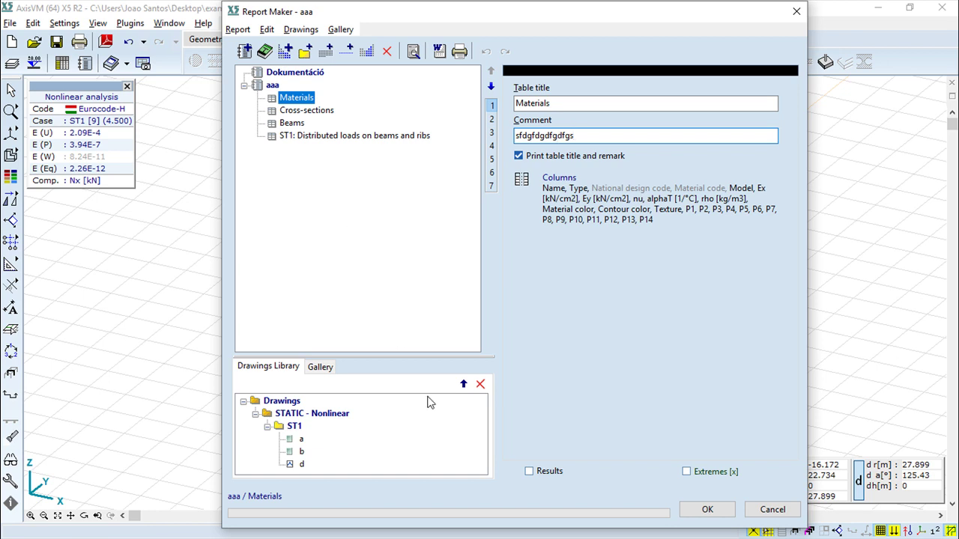
Step: Insert drawing a from the Drawings Library into report aaa directly after the Cross-sections table
click(296, 113)
click(296, 101)
click(297, 111)
click(296, 100)
click(296, 112)
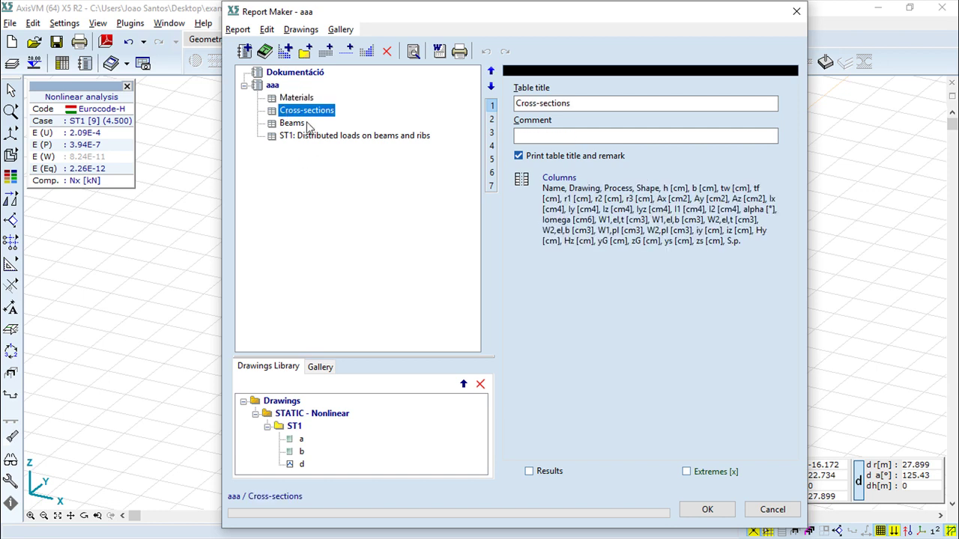
click(302, 440)
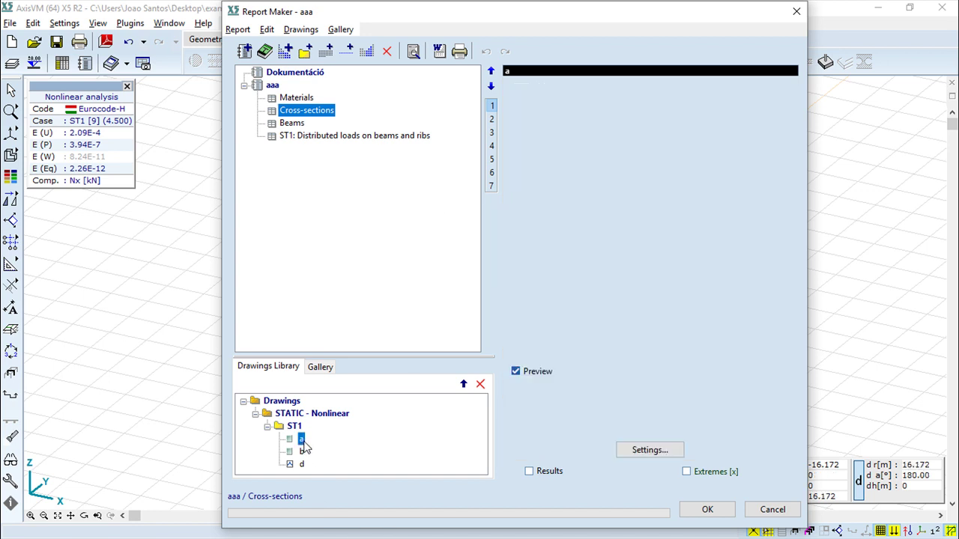
click(463, 384)
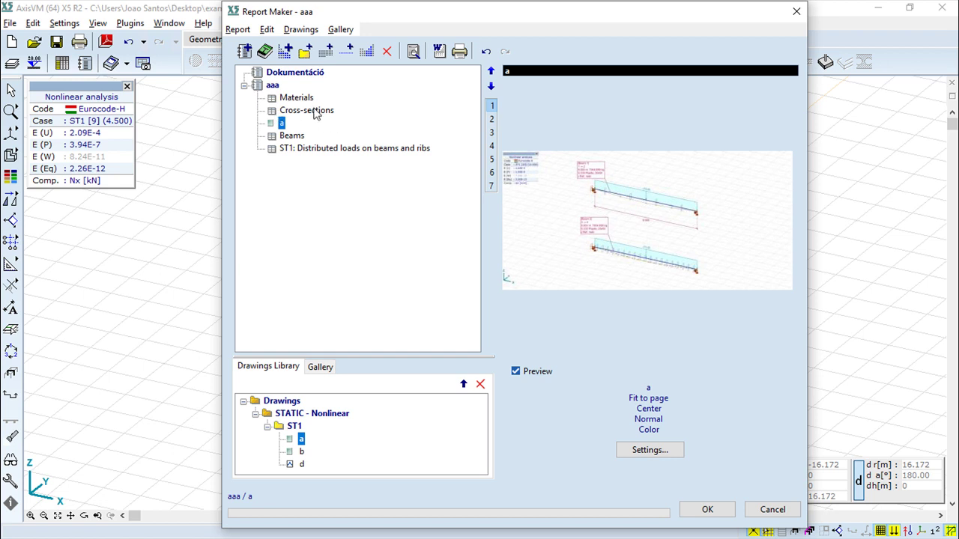
Step: Insert drawing b from the Drawings Library directly after the Beams table
click(291, 137)
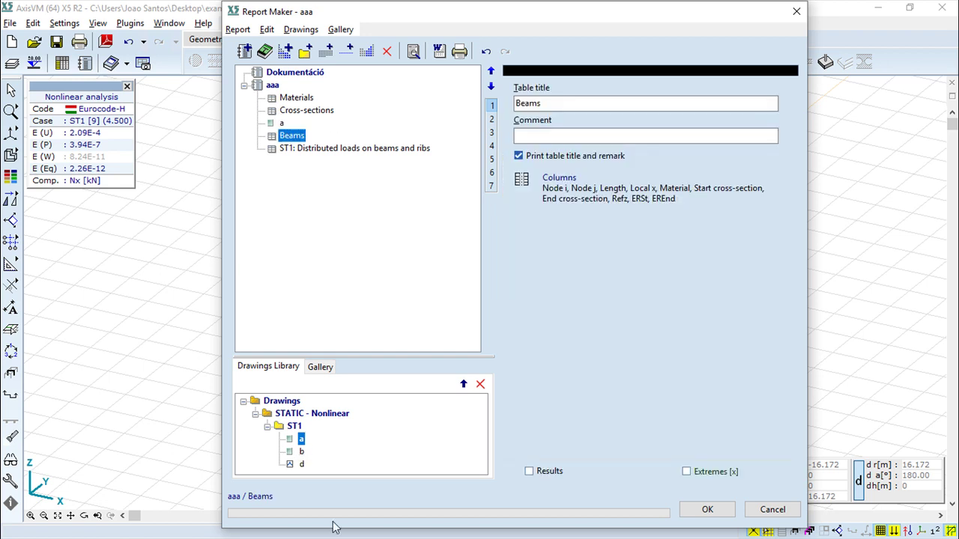
click(302, 451)
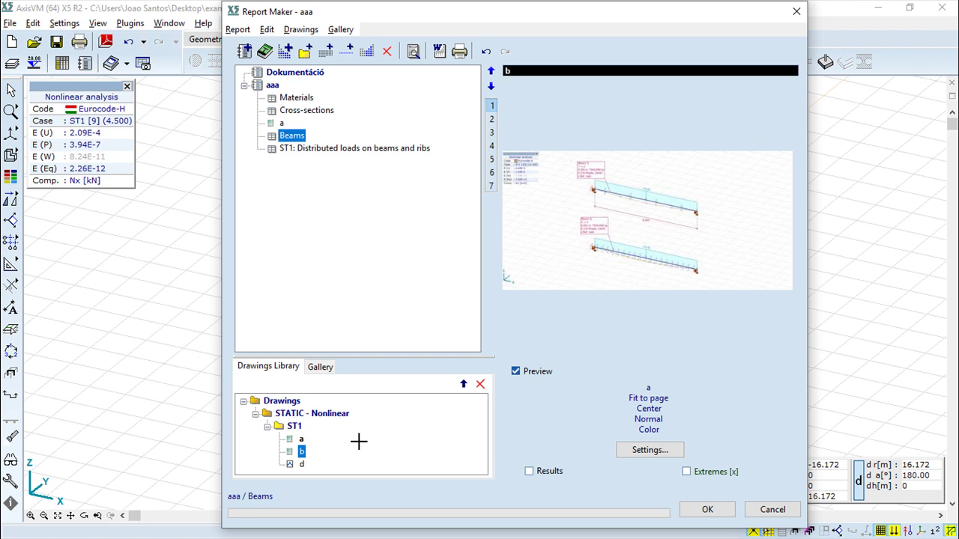
click(463, 385)
Step: Insert drawing d from the Drawings Library after the ST1 distributed loads table
click(348, 162)
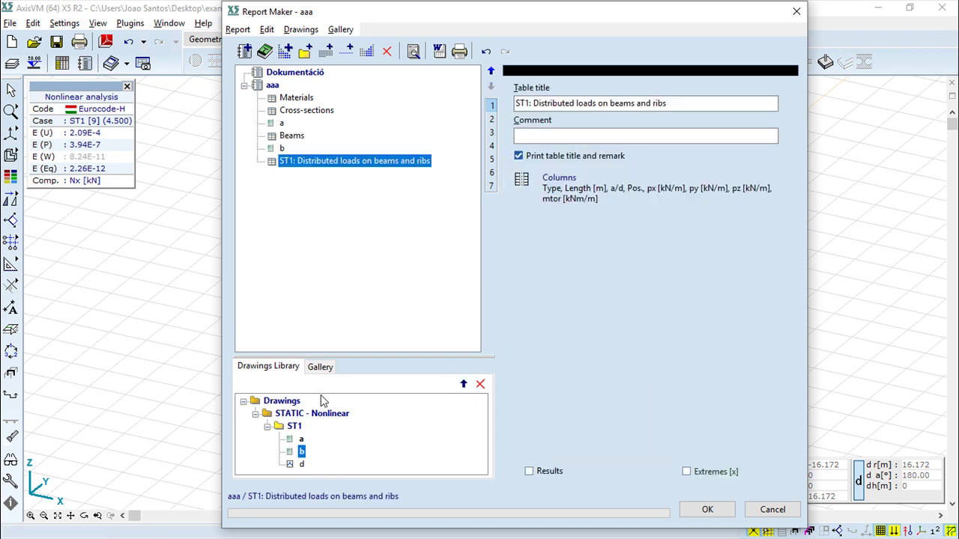
click(300, 464)
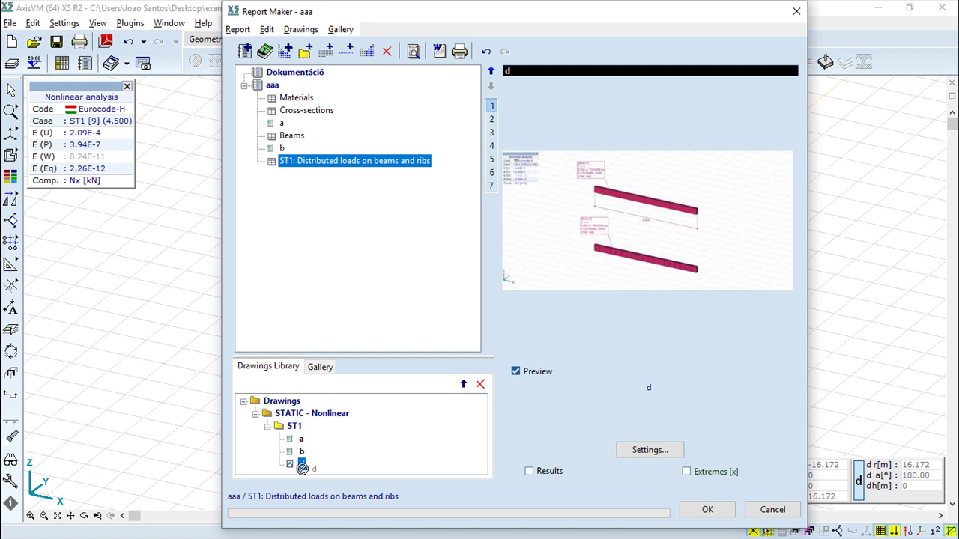
click(463, 385)
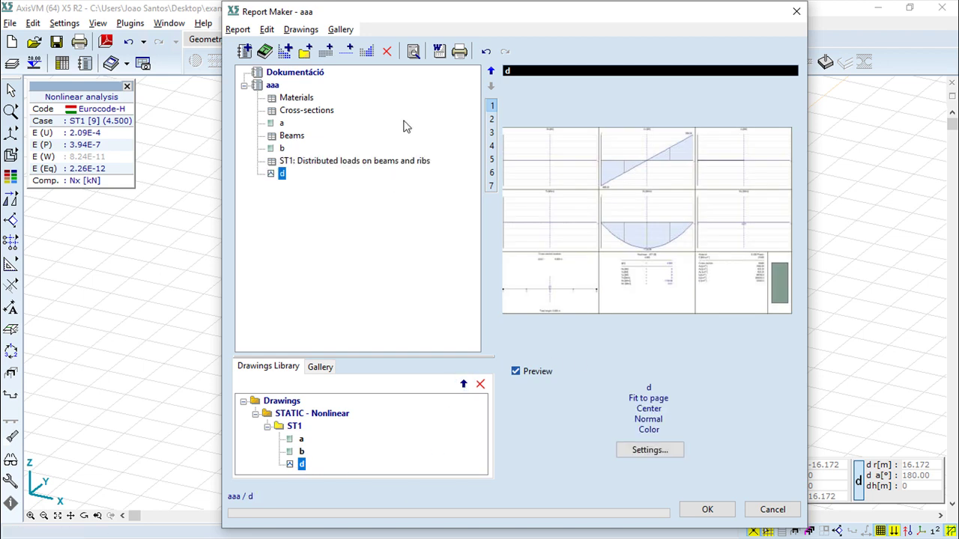
Step: Preview the report from its first page at 100% zoom and examine the table of contents, materials and cross-sections
click(413, 51)
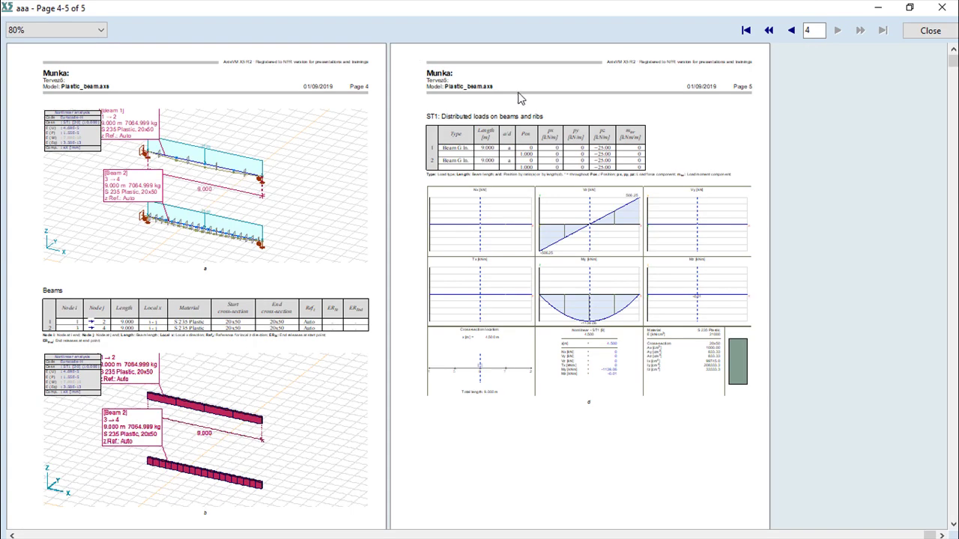
click(746, 30)
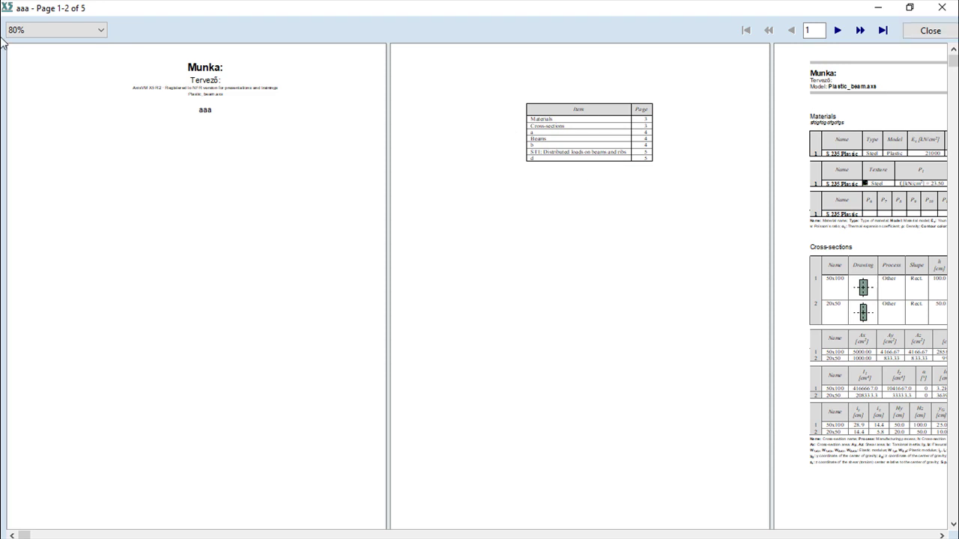
click(101, 30)
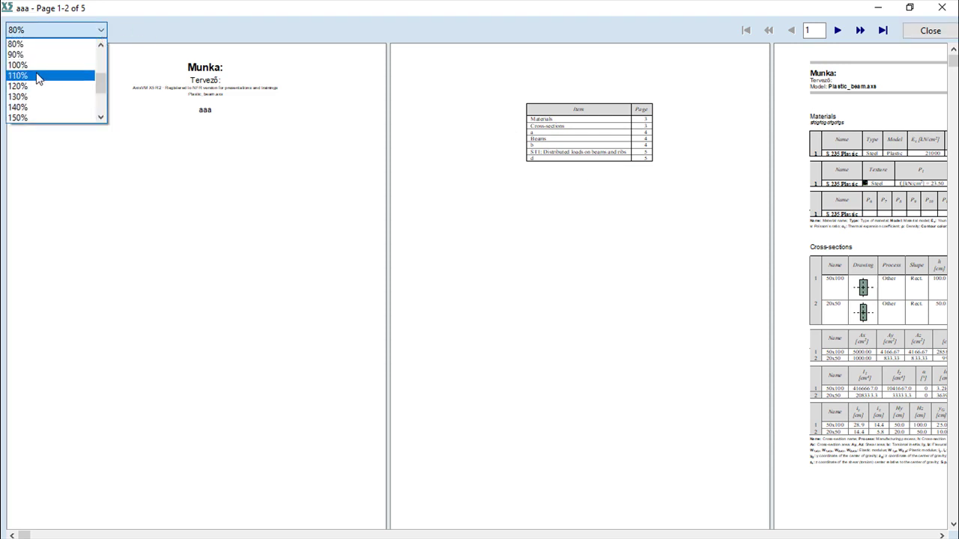
click(38, 66)
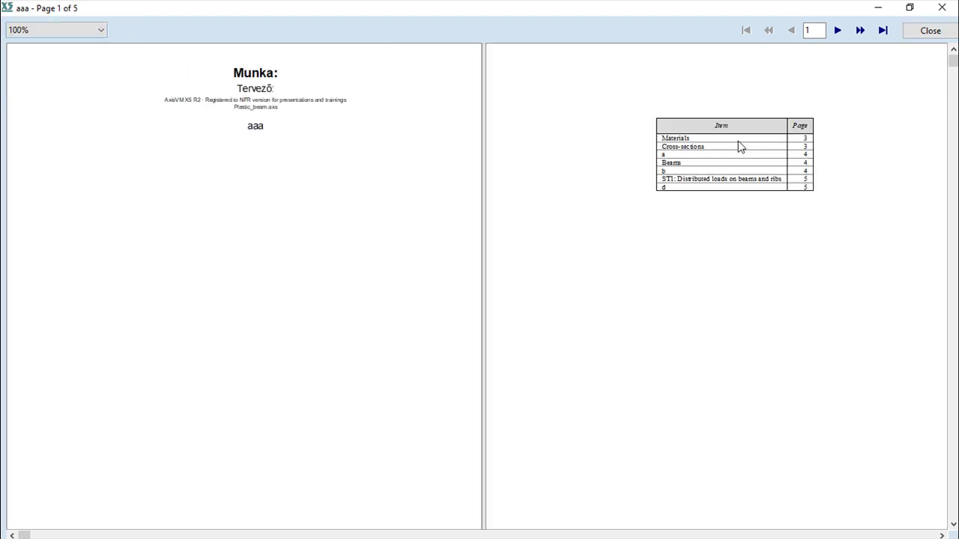
click(838, 30)
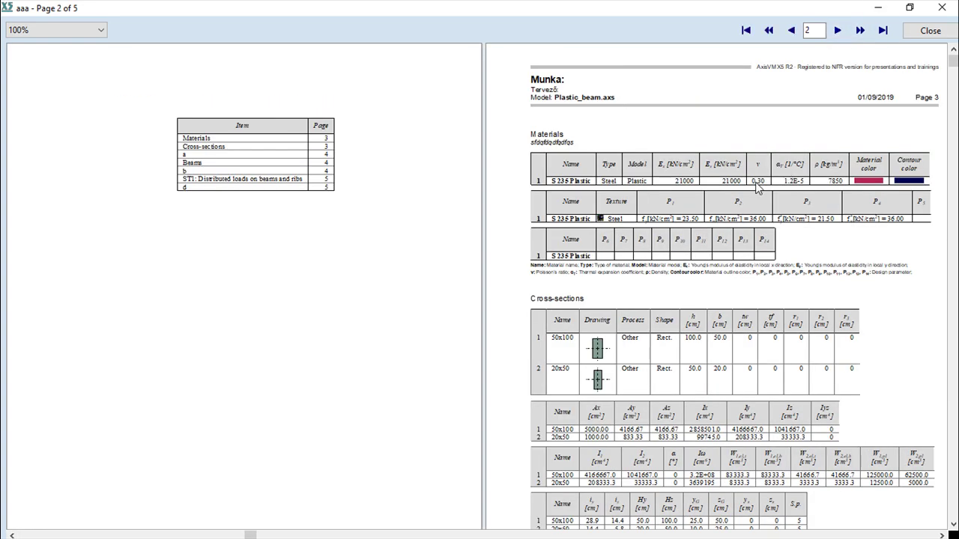
scroll(747, 189, down, 3)
scroll(747, 190, up, 2)
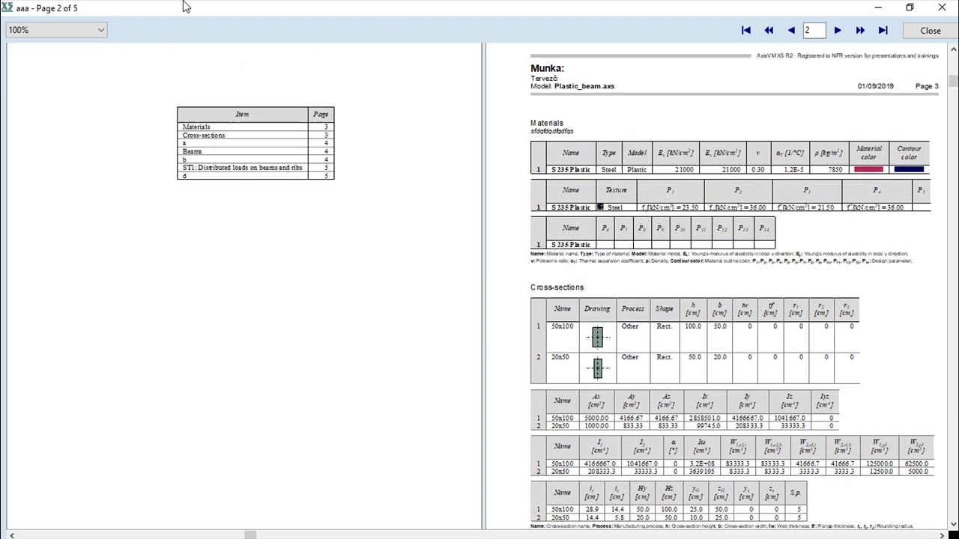
Step: Set the preview zoom to 80%, review the remaining report pages with the drawings and loads table, and close the preview
click(75, 30)
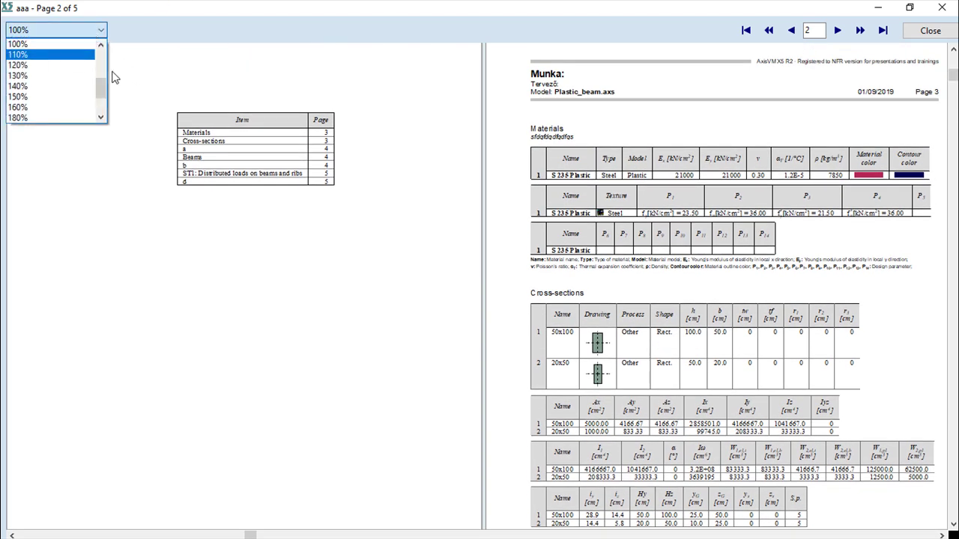
click(101, 45)
click(100, 45)
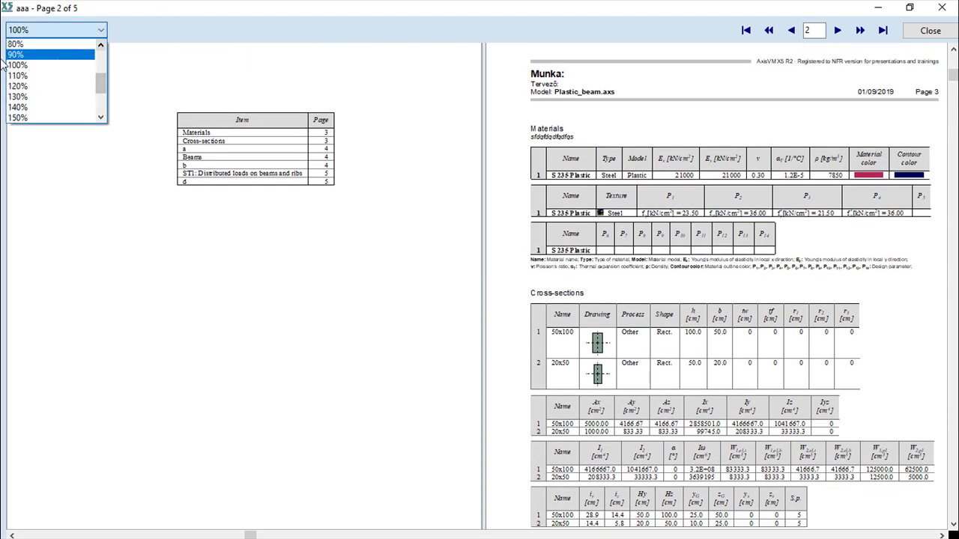
click(41, 46)
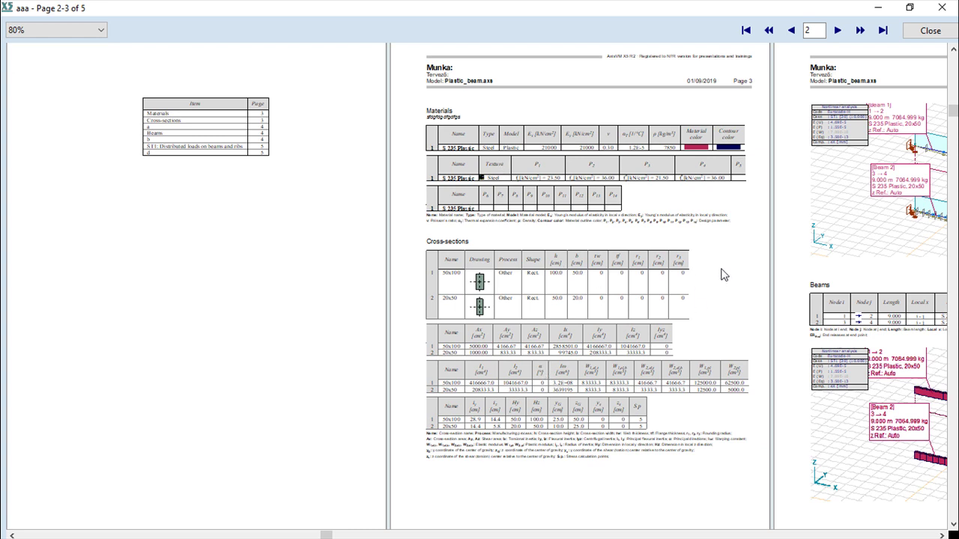
click(837, 30)
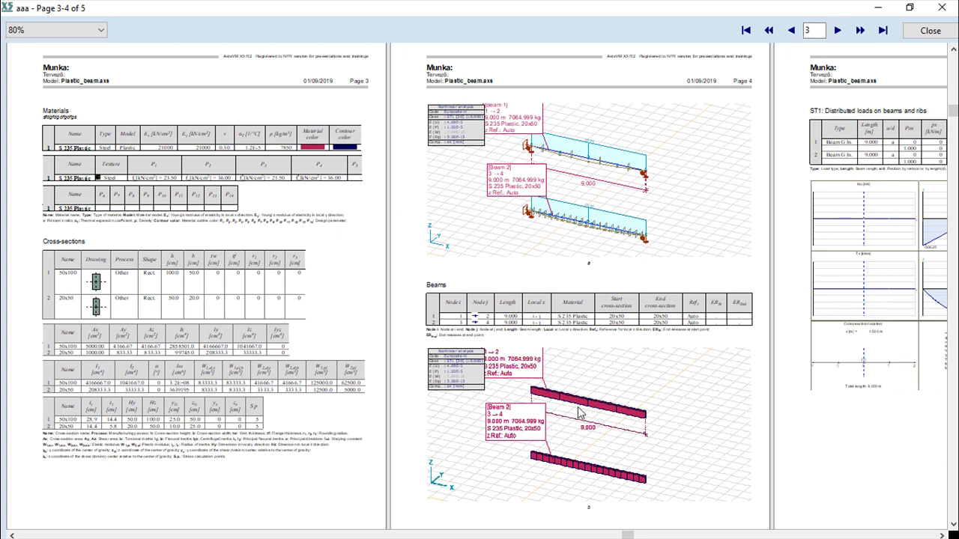
click(837, 30)
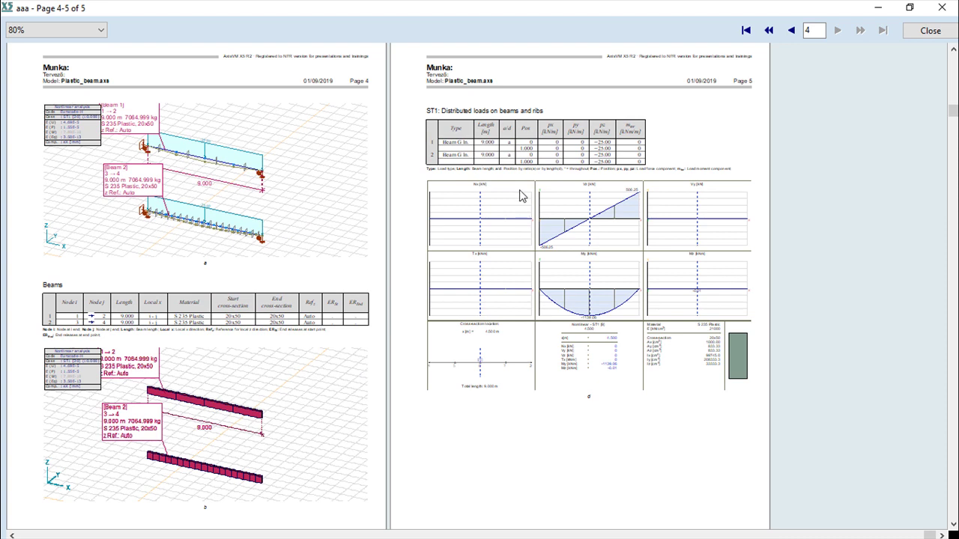
click(929, 31)
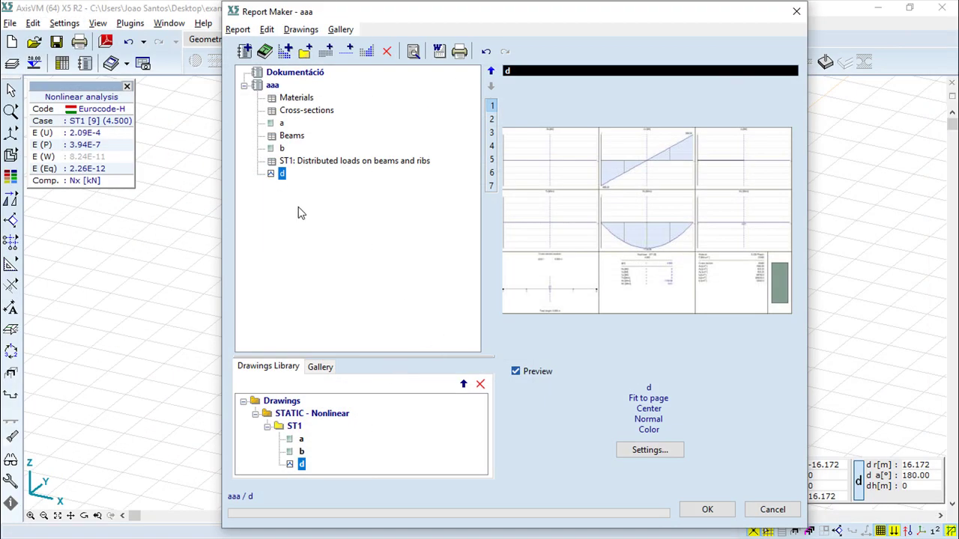
Step: Insert a text block reading "CADosft" into report aaa directly after drawing a
click(282, 124)
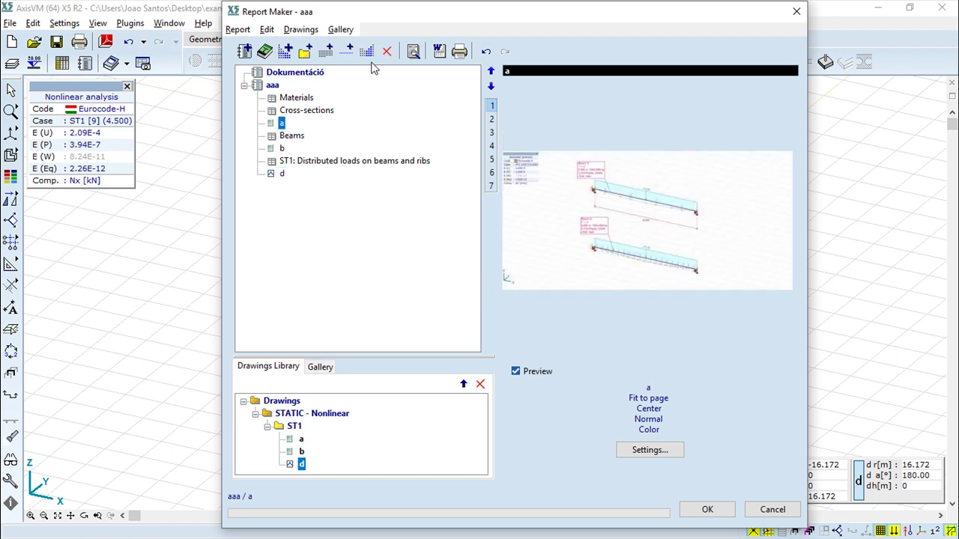
click(326, 54)
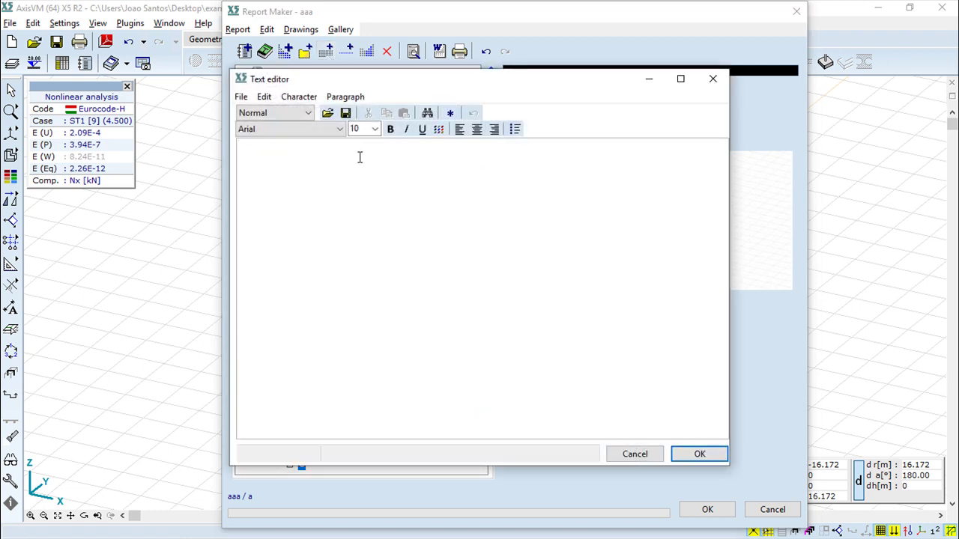
text(CADosft)
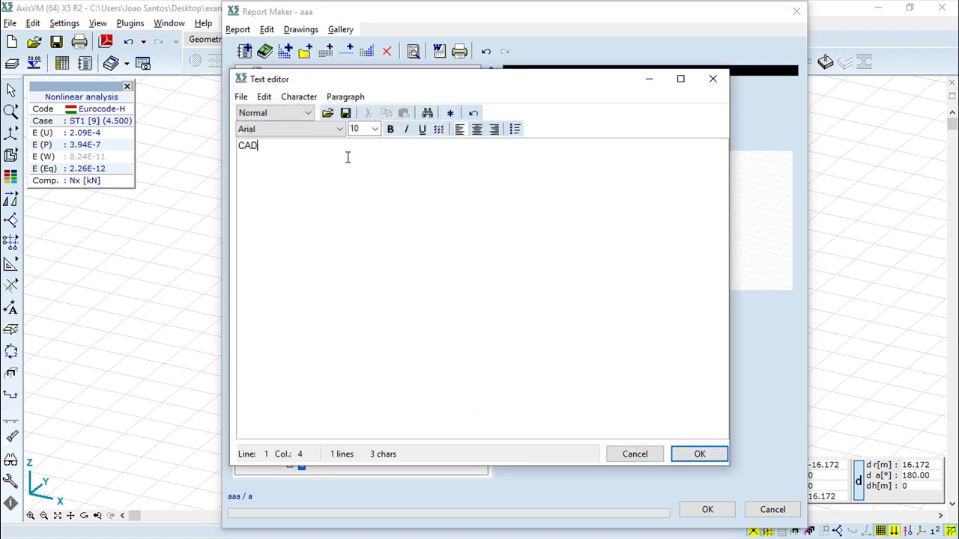
Step: Format the CADosft text as size 20, bold and centered, and save it to the report
double_click(268, 146)
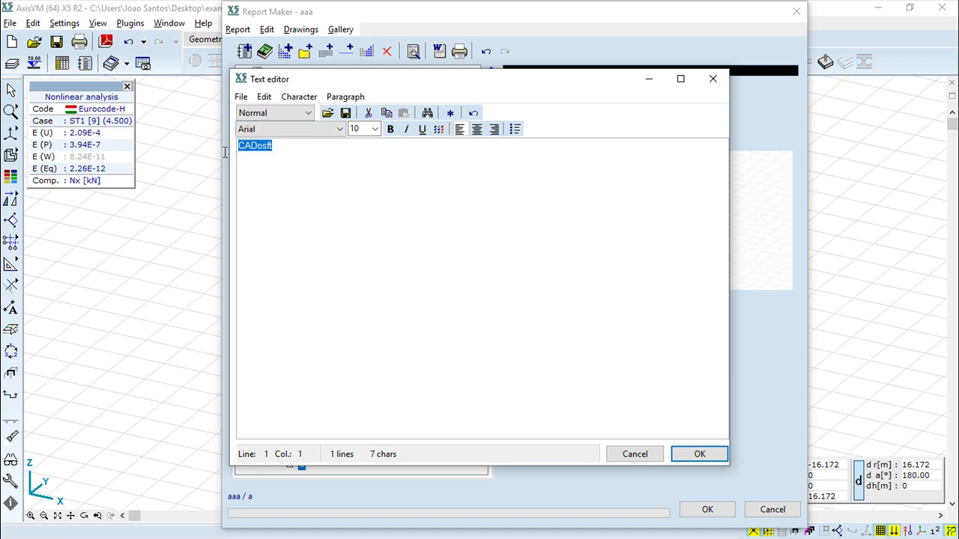
click(374, 129)
click(365, 198)
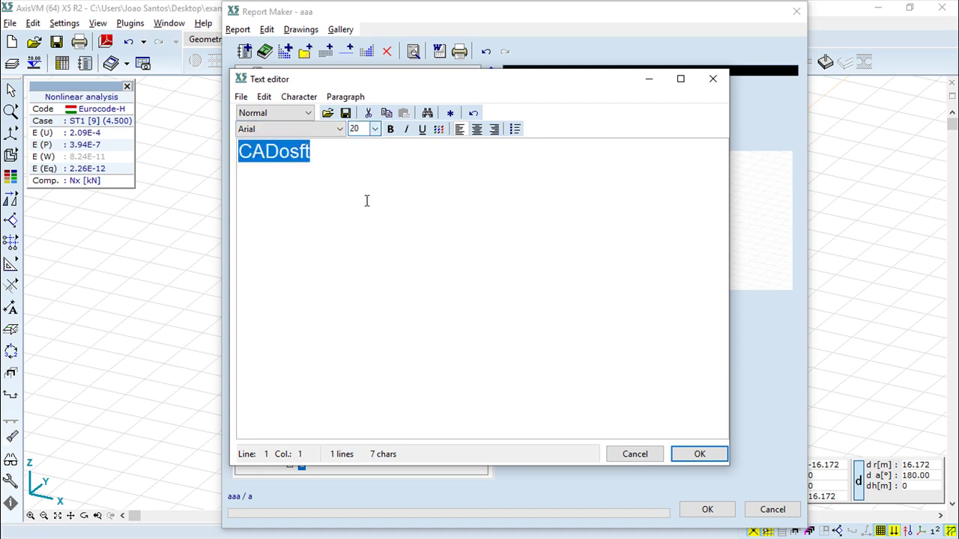
click(390, 129)
click(476, 132)
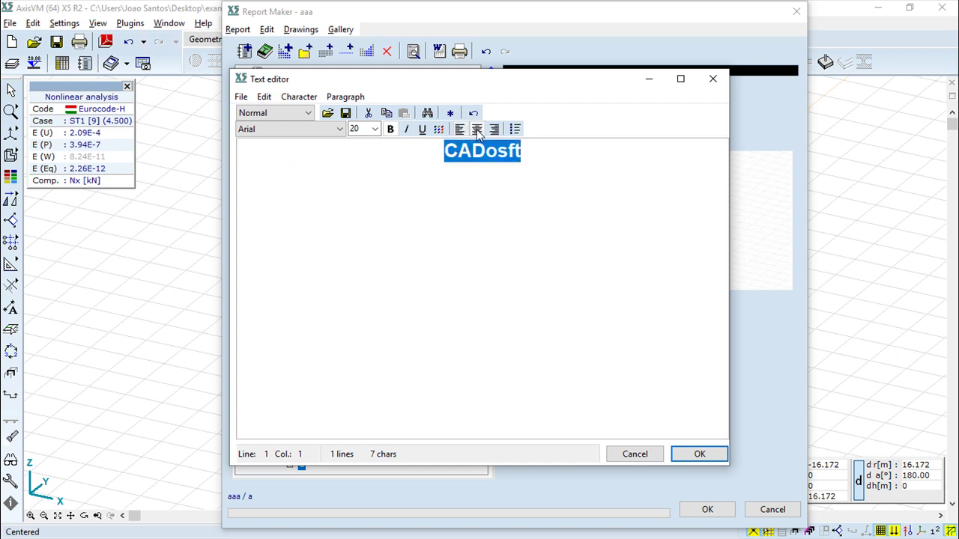
click(699, 454)
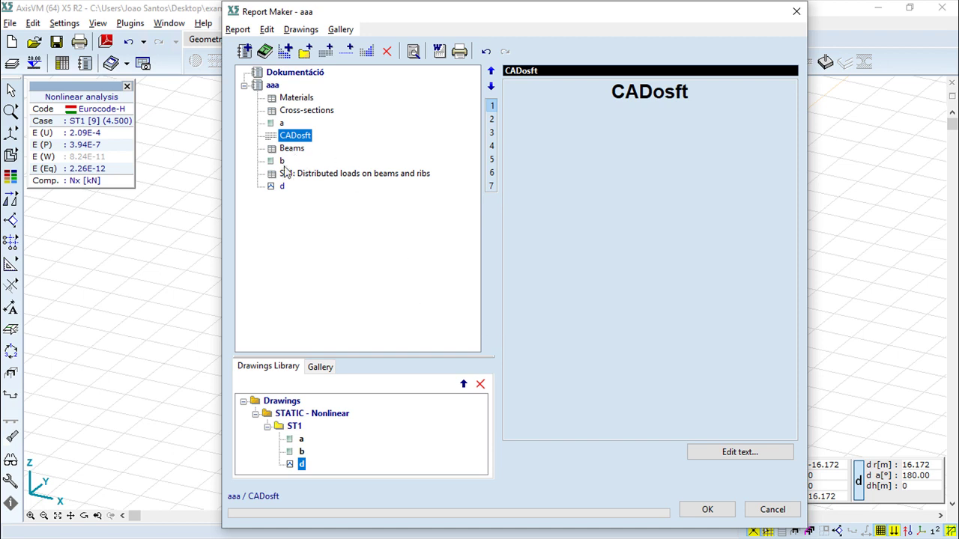
Step: Insert a page break after drawing b and review the report in the preview from the first page to the last
click(283, 161)
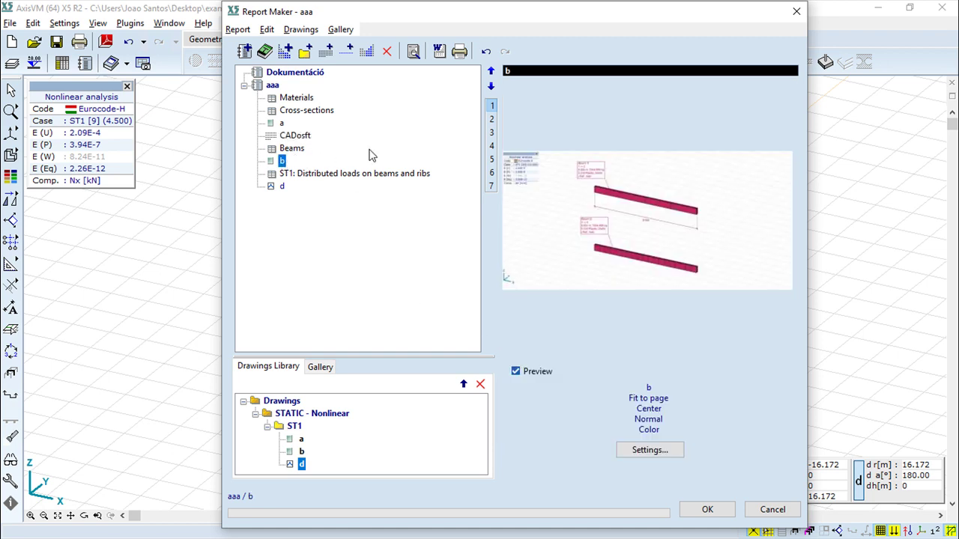
click(347, 52)
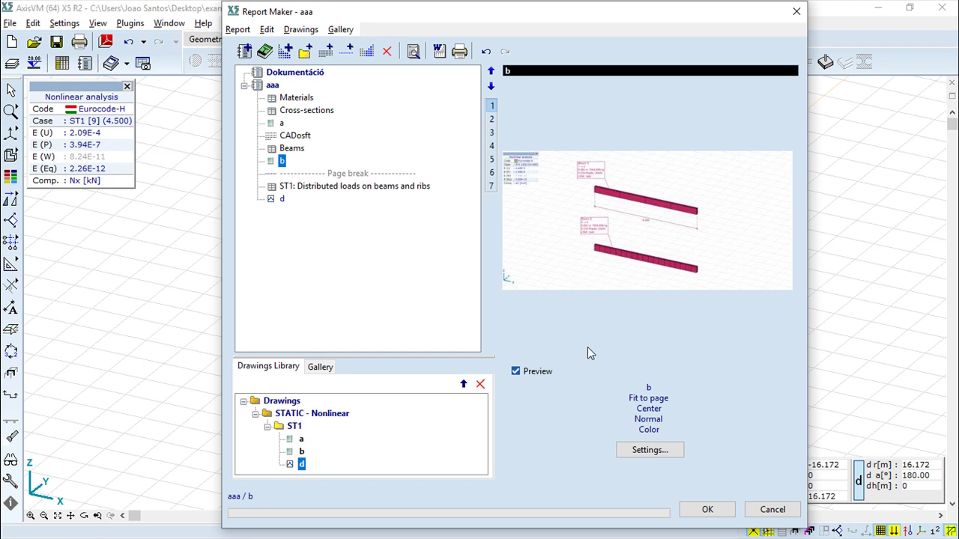
click(414, 51)
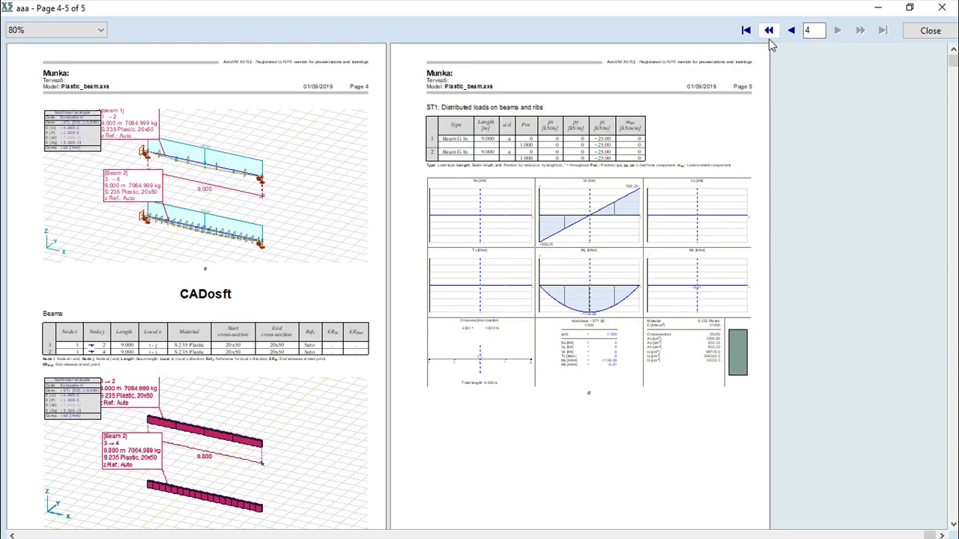
click(746, 31)
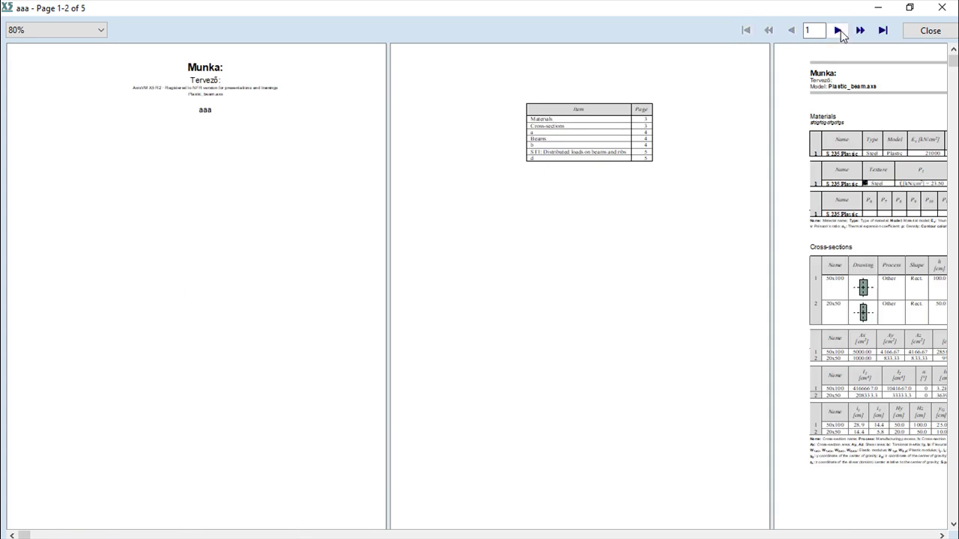
click(840, 32)
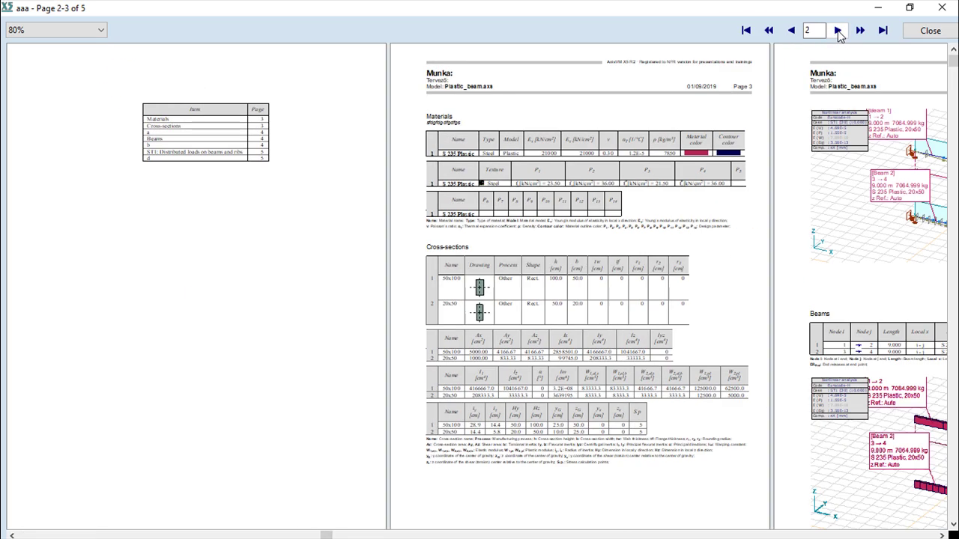
click(839, 32)
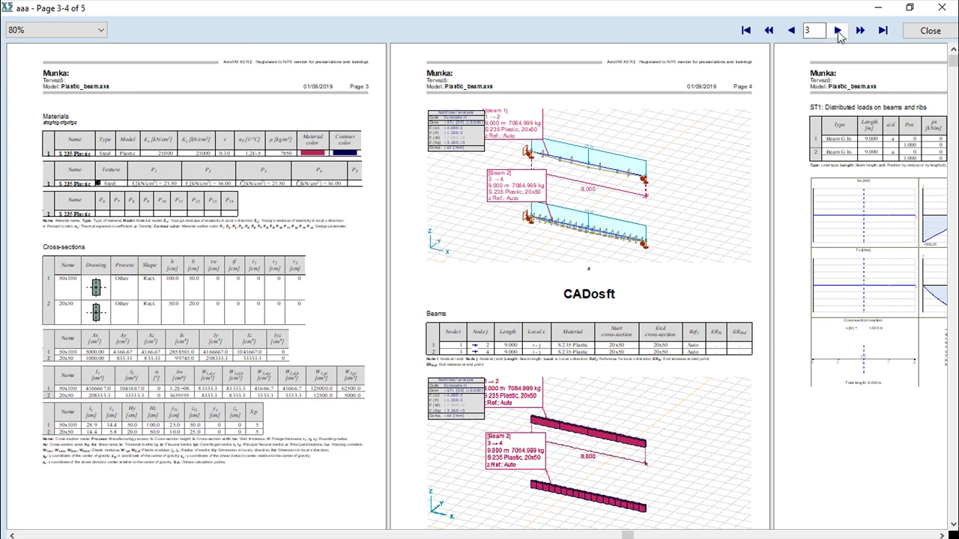
click(838, 32)
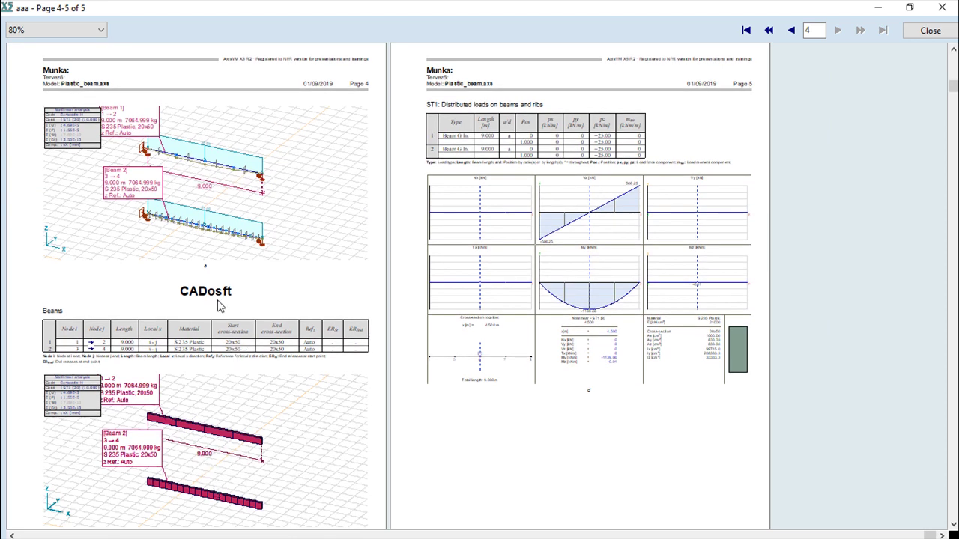
click(931, 30)
Step: Insert a page break after the CADosft text, check the page layout in the preview, and accept the report
click(291, 135)
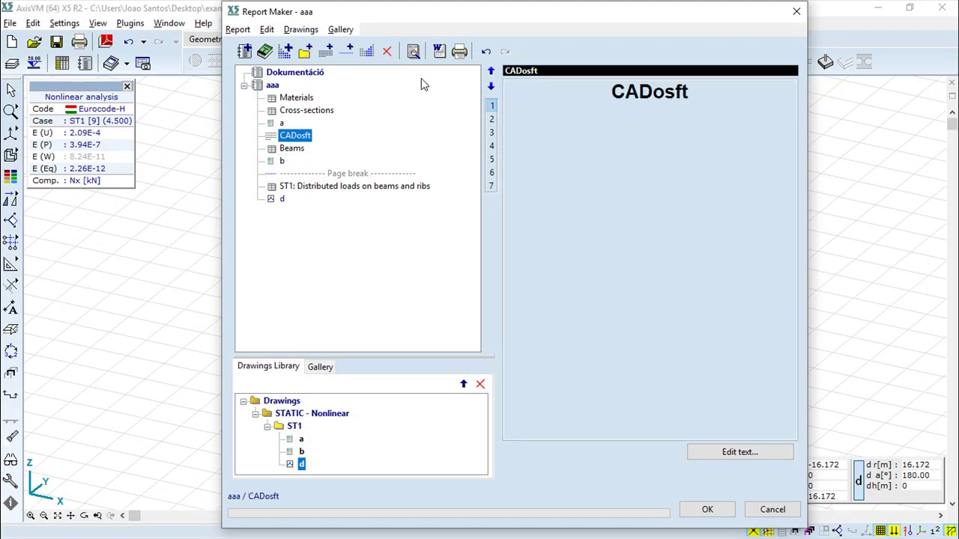
click(346, 57)
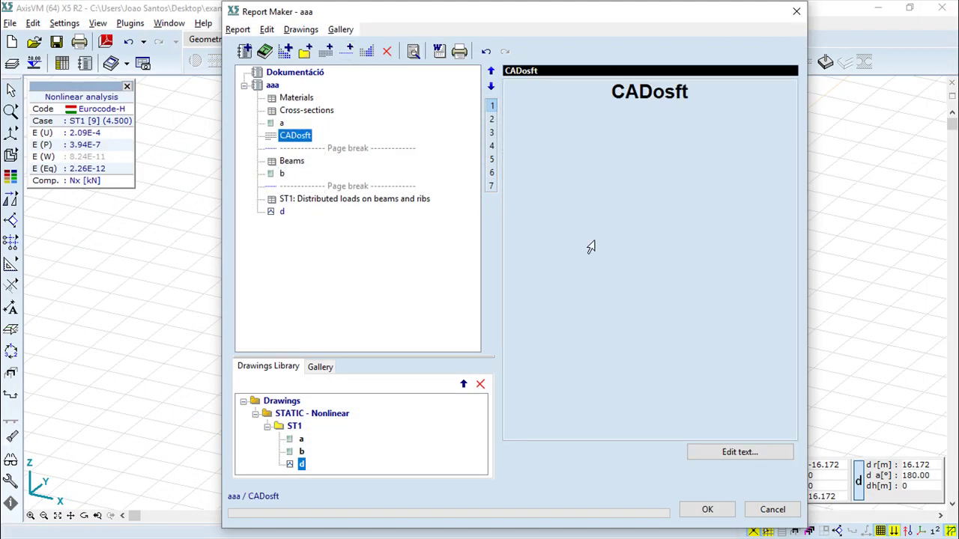
click(413, 52)
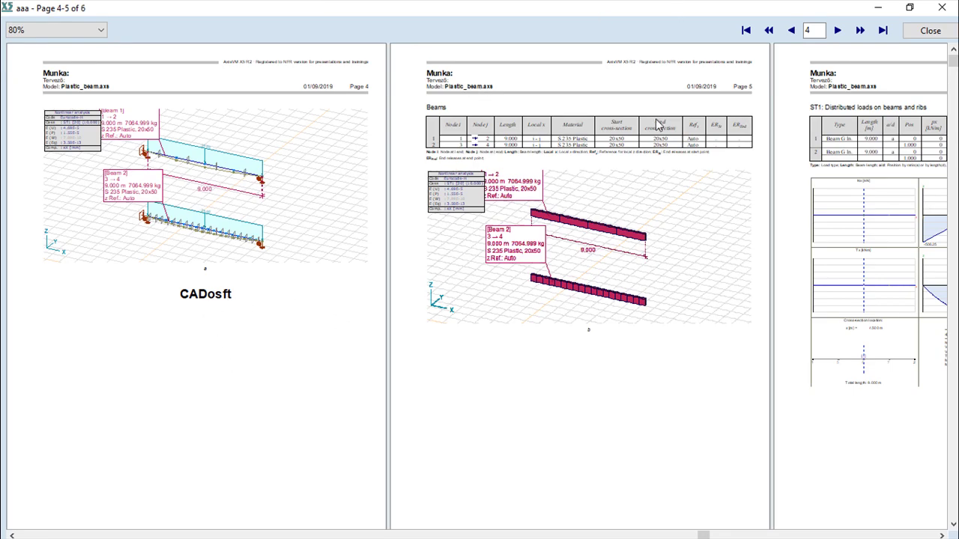
click(792, 30)
click(792, 30)
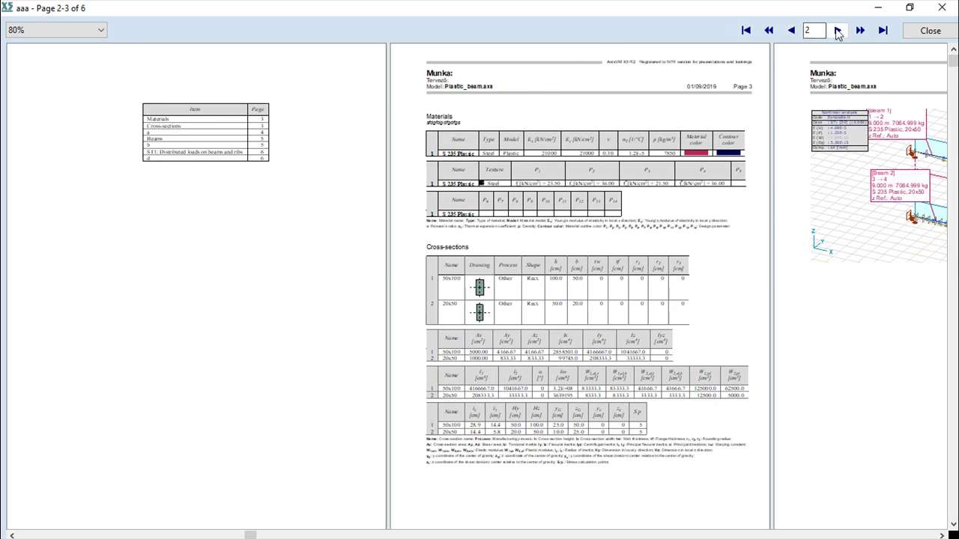
click(931, 32)
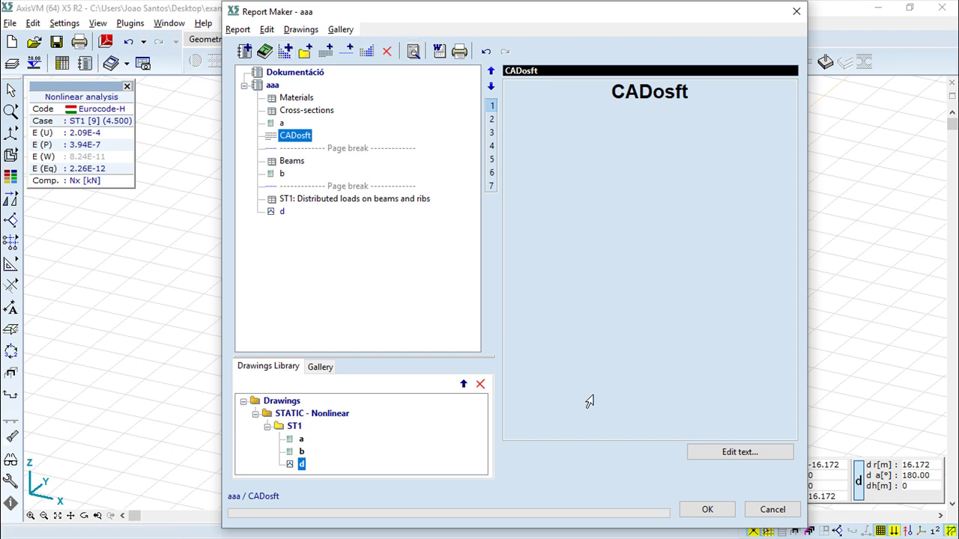
click(703, 510)
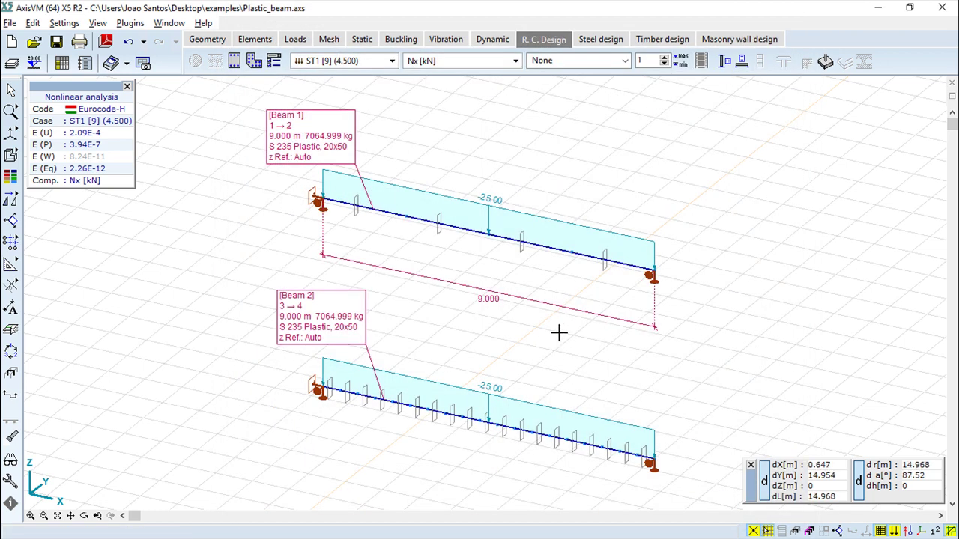